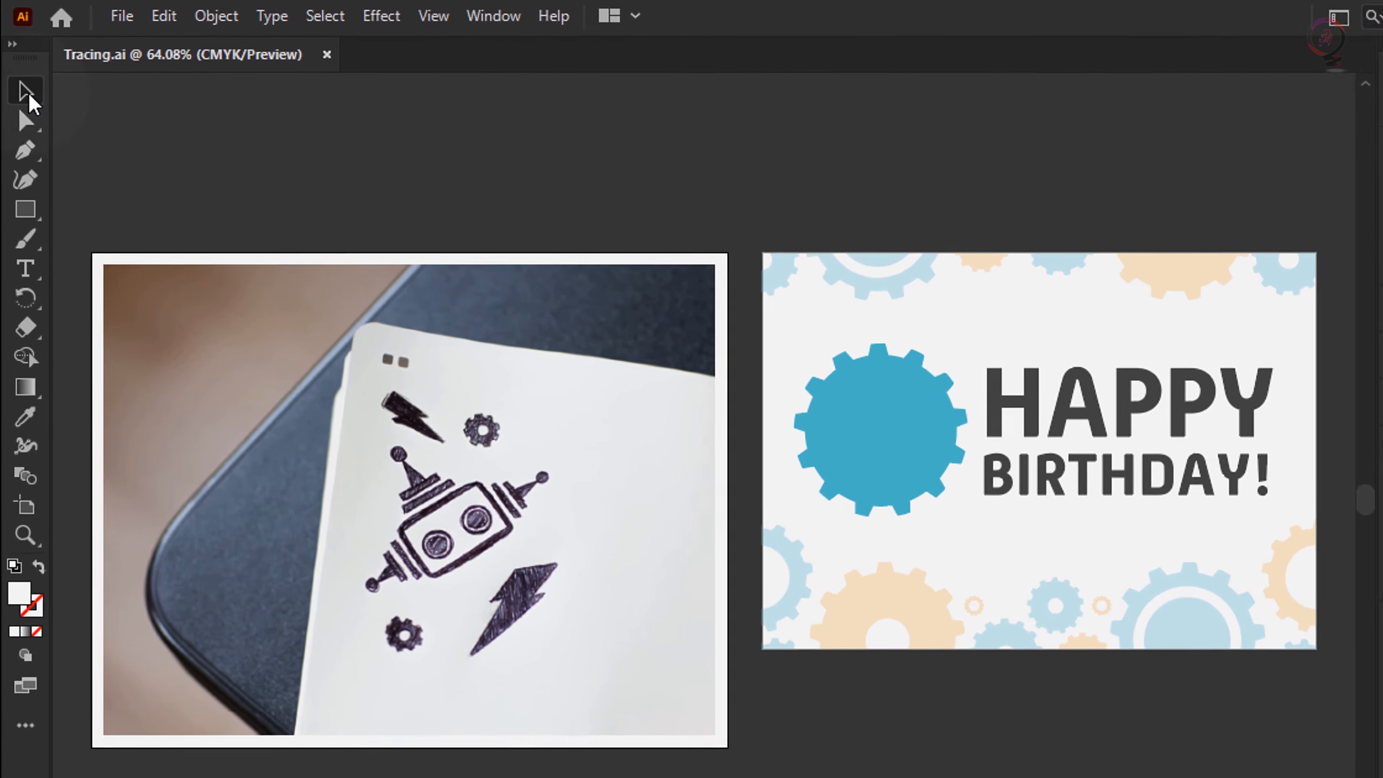
- Trace the notebook photo using the [Default] Image Trace preset
left_click(494, 437)
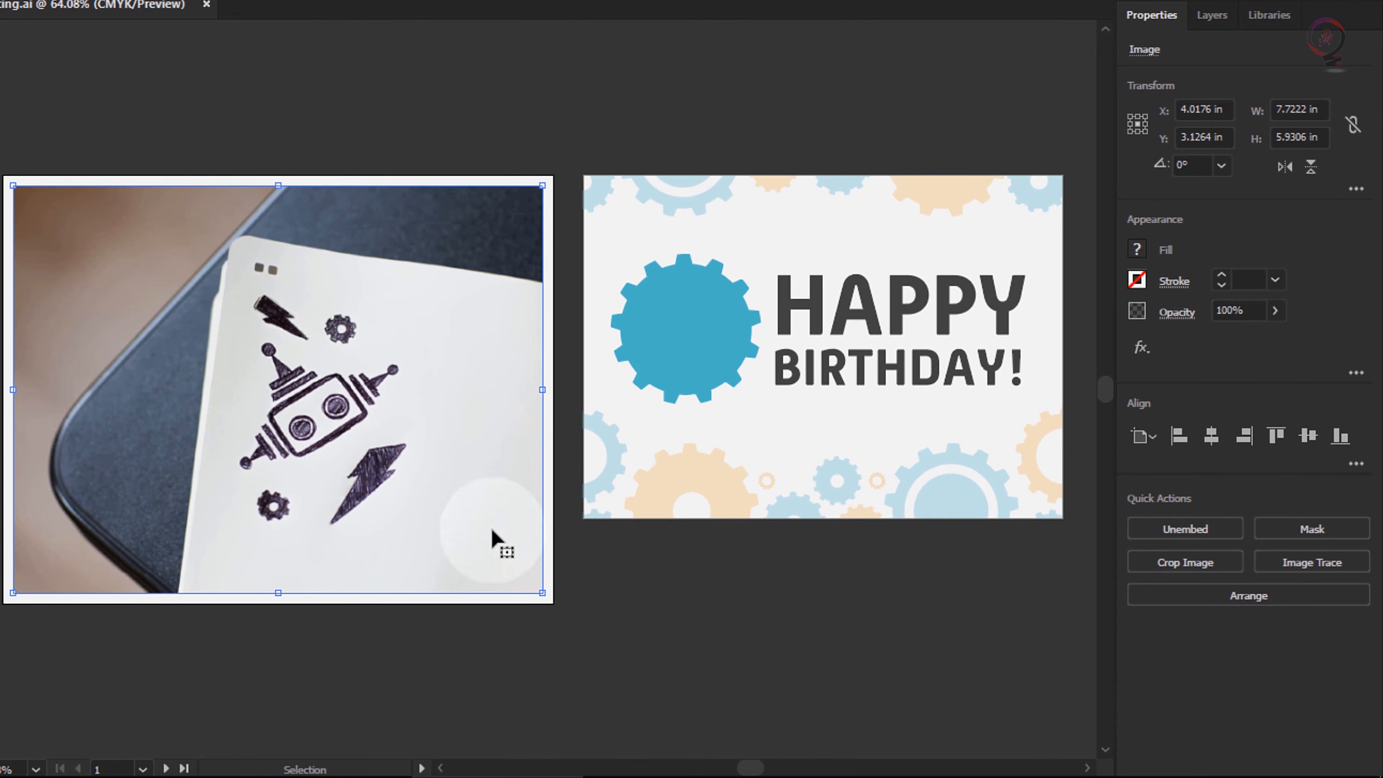
left_click(1359, 568)
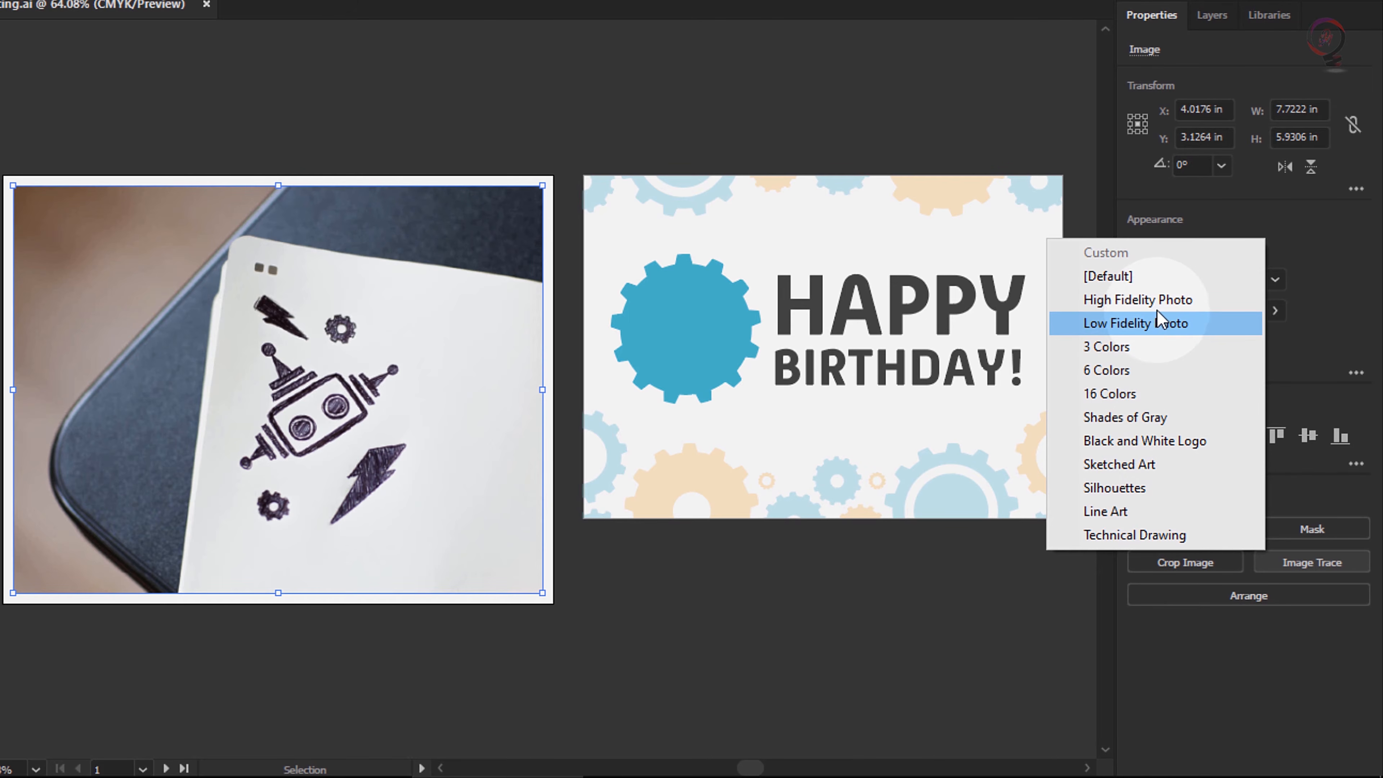
left_click(1212, 282)
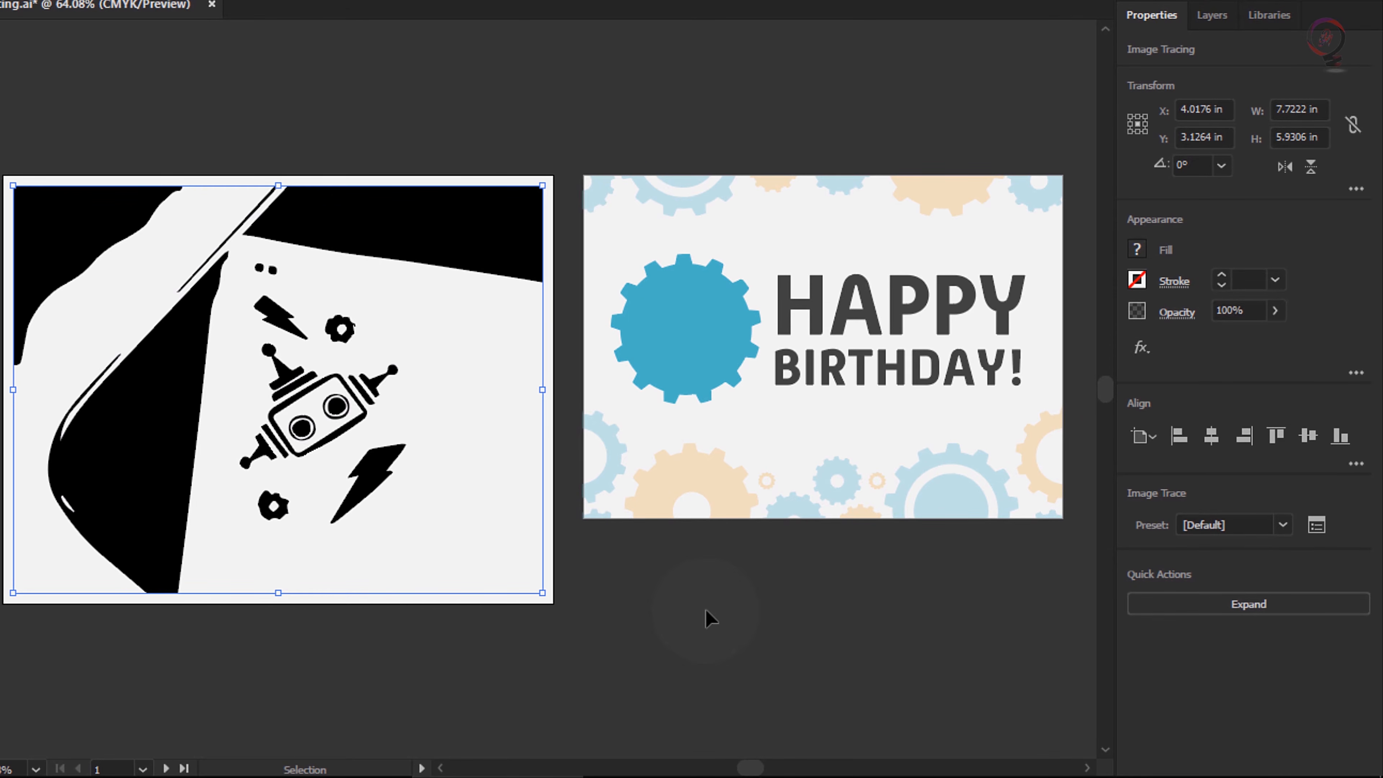
- Try the Low Fidelity Photo preset on the tracing, settle on Sketched Art, and expand the result into paths
left_click(1283, 526)
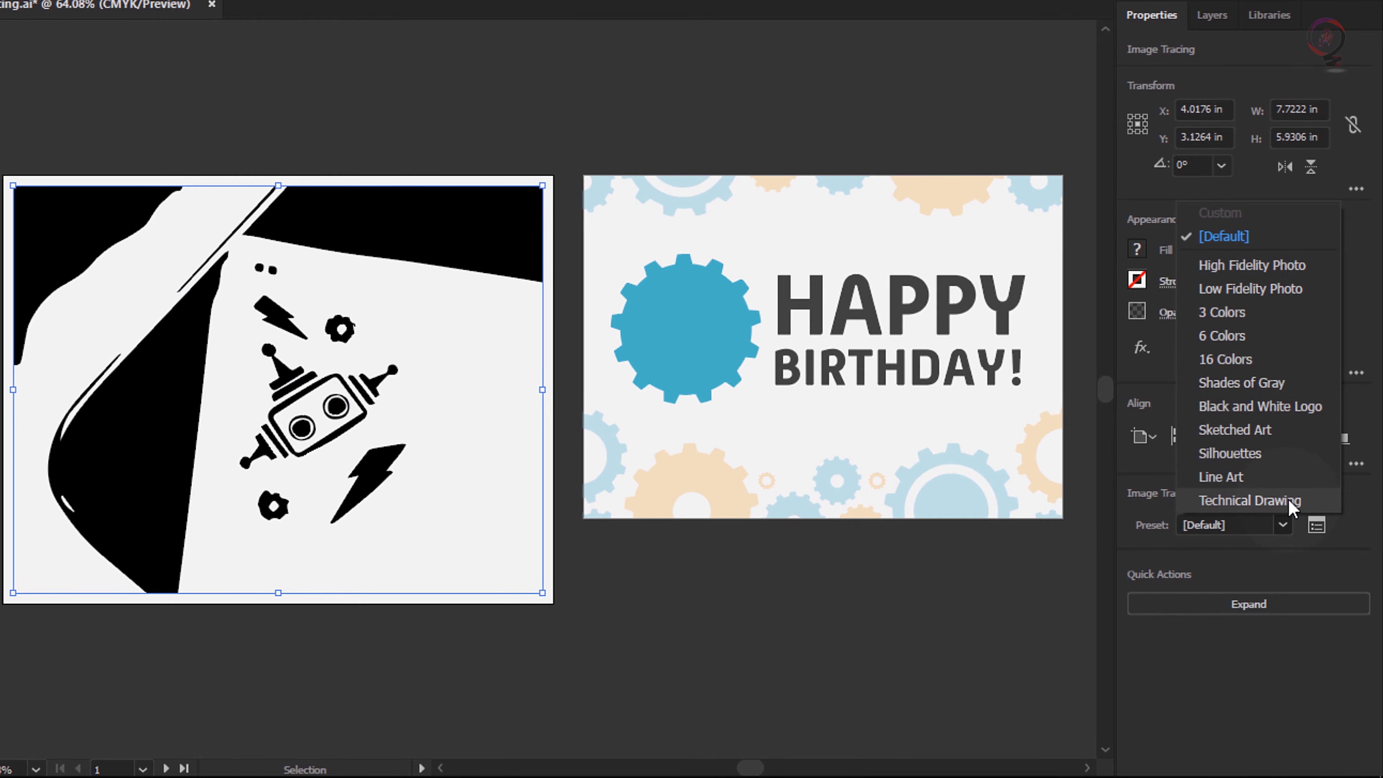
left_click(1267, 290)
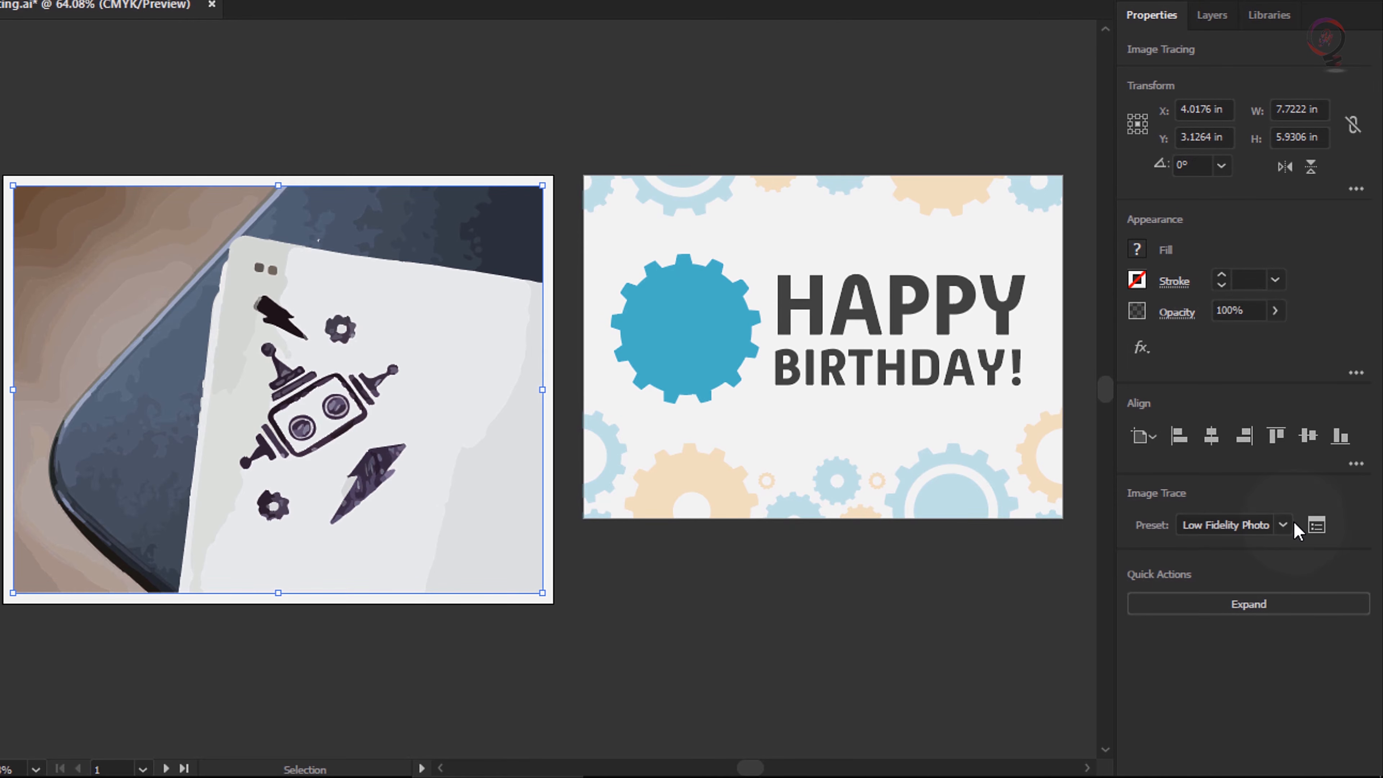
left_click(1284, 525)
left_click(1247, 428)
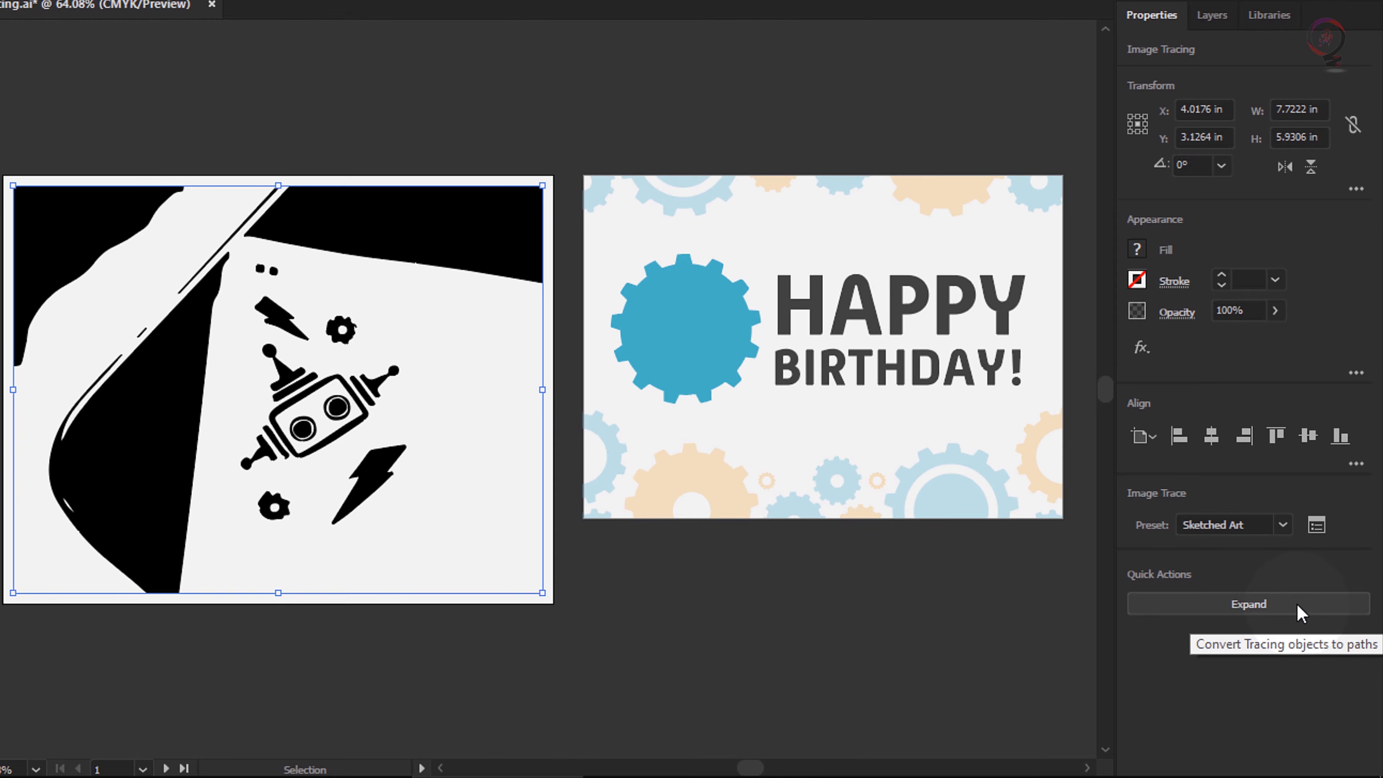
left_click(1264, 604)
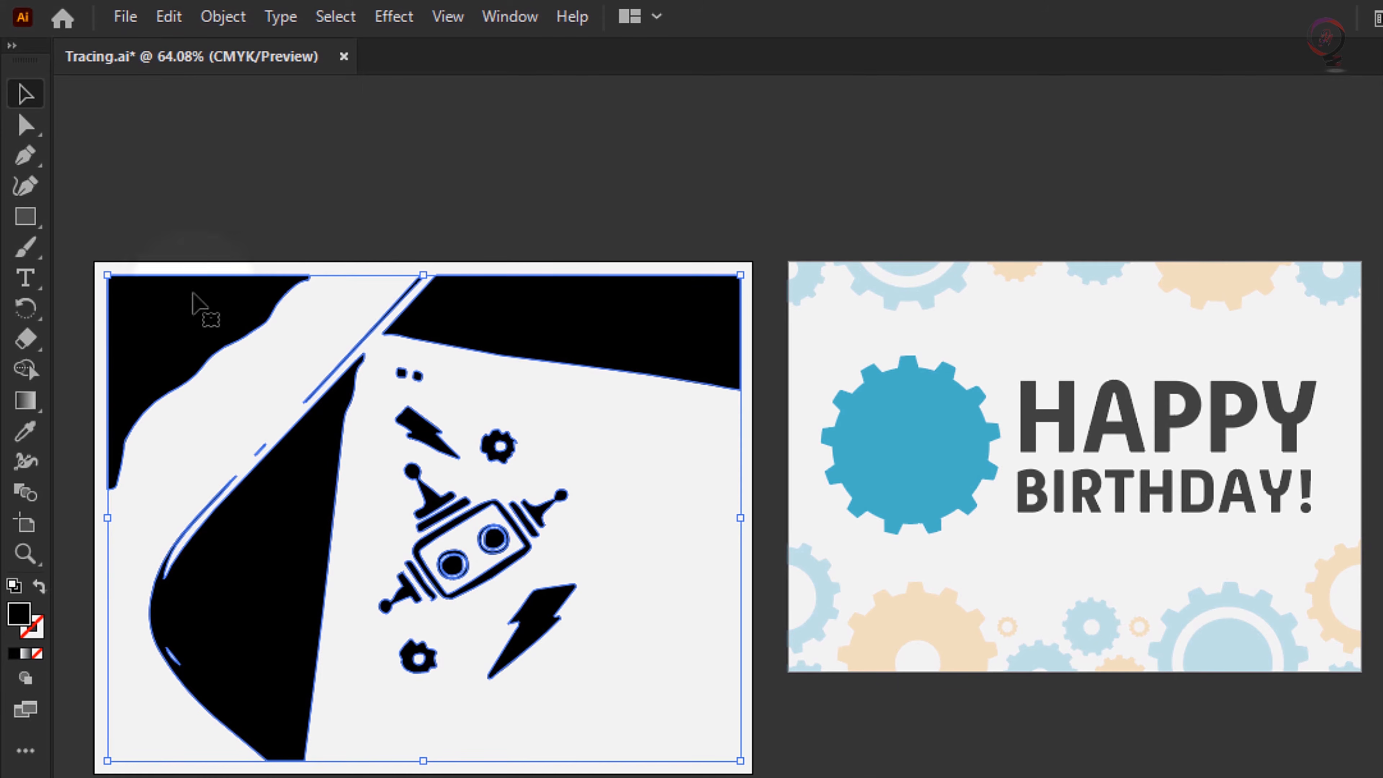
- Select only the traced robot with the Lasso tool and paste a copy of it
left_click(30, 133)
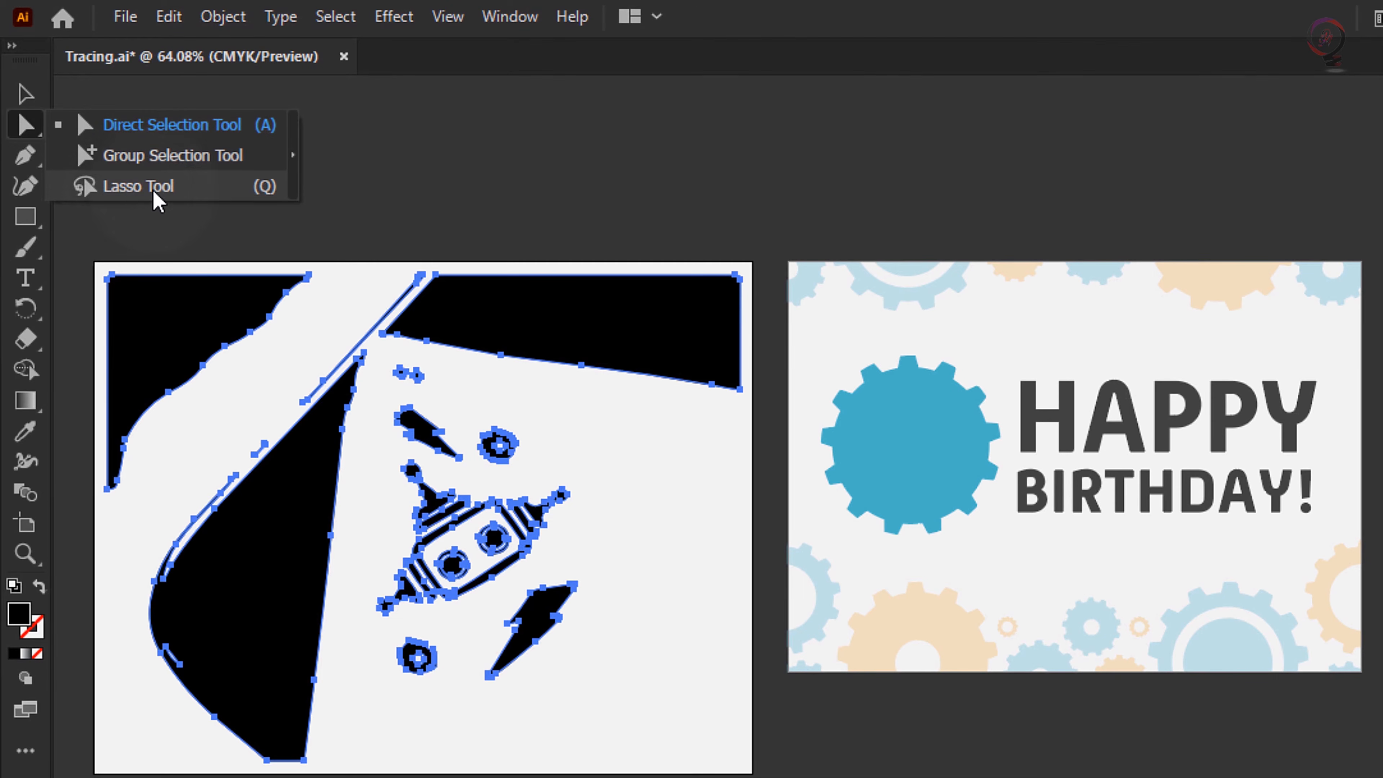
left_click(189, 196)
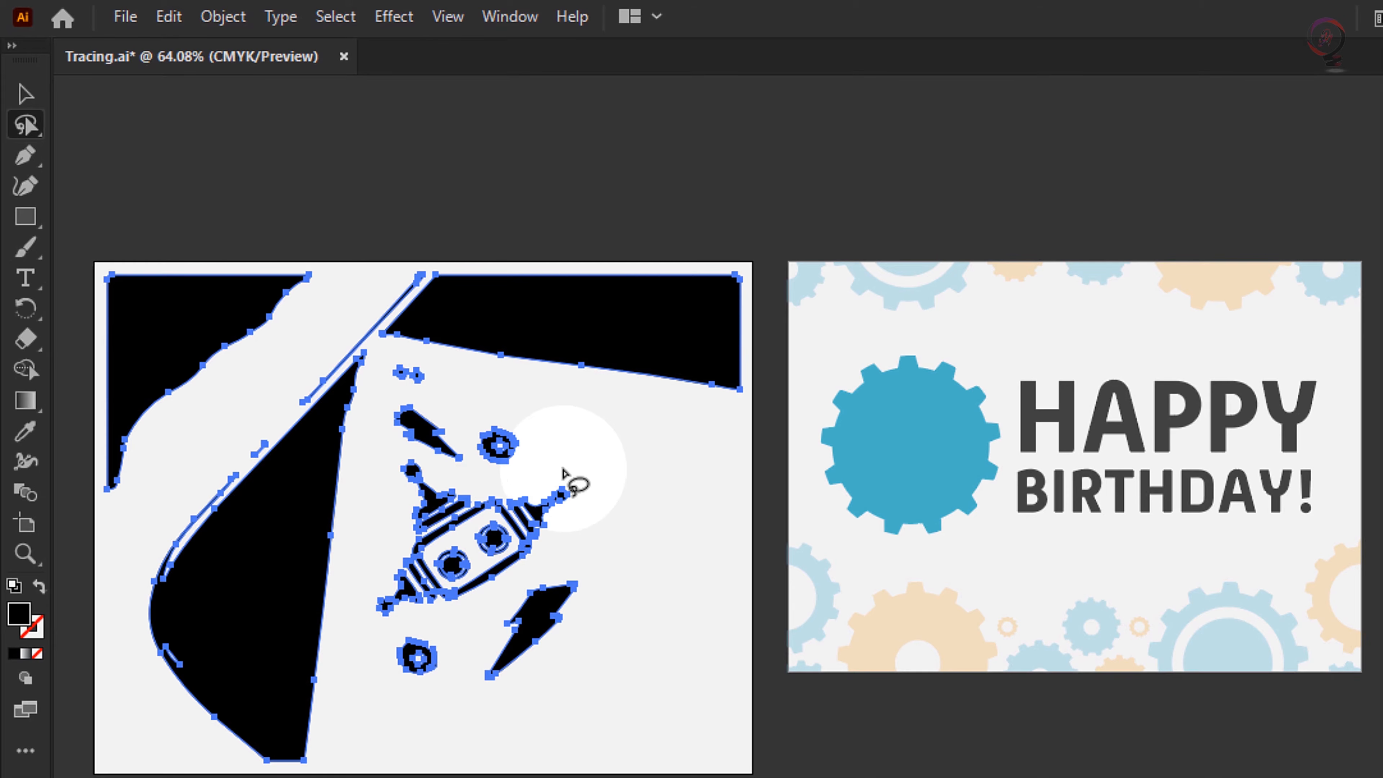
mouse_move(562, 468)
left_mouse_down()
mouse_move(473, 479)
mouse_move(396, 448)
mouse_move(405, 522)
mouse_move(366, 613)
mouse_move(414, 634)
mouse_move(485, 609)
mouse_move(568, 549)
mouse_move(595, 494)
mouse_move(568, 477)
left_mouse_up()
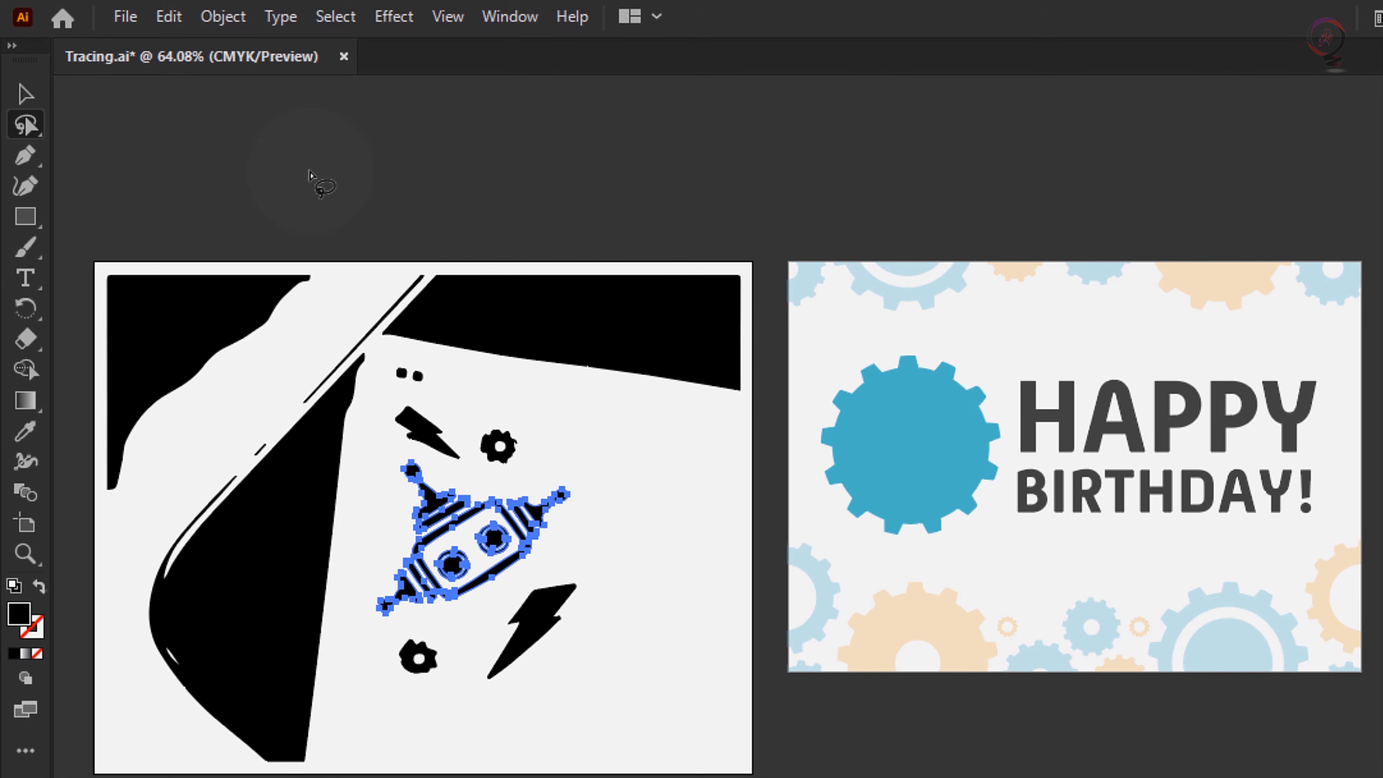
left_click(169, 17)
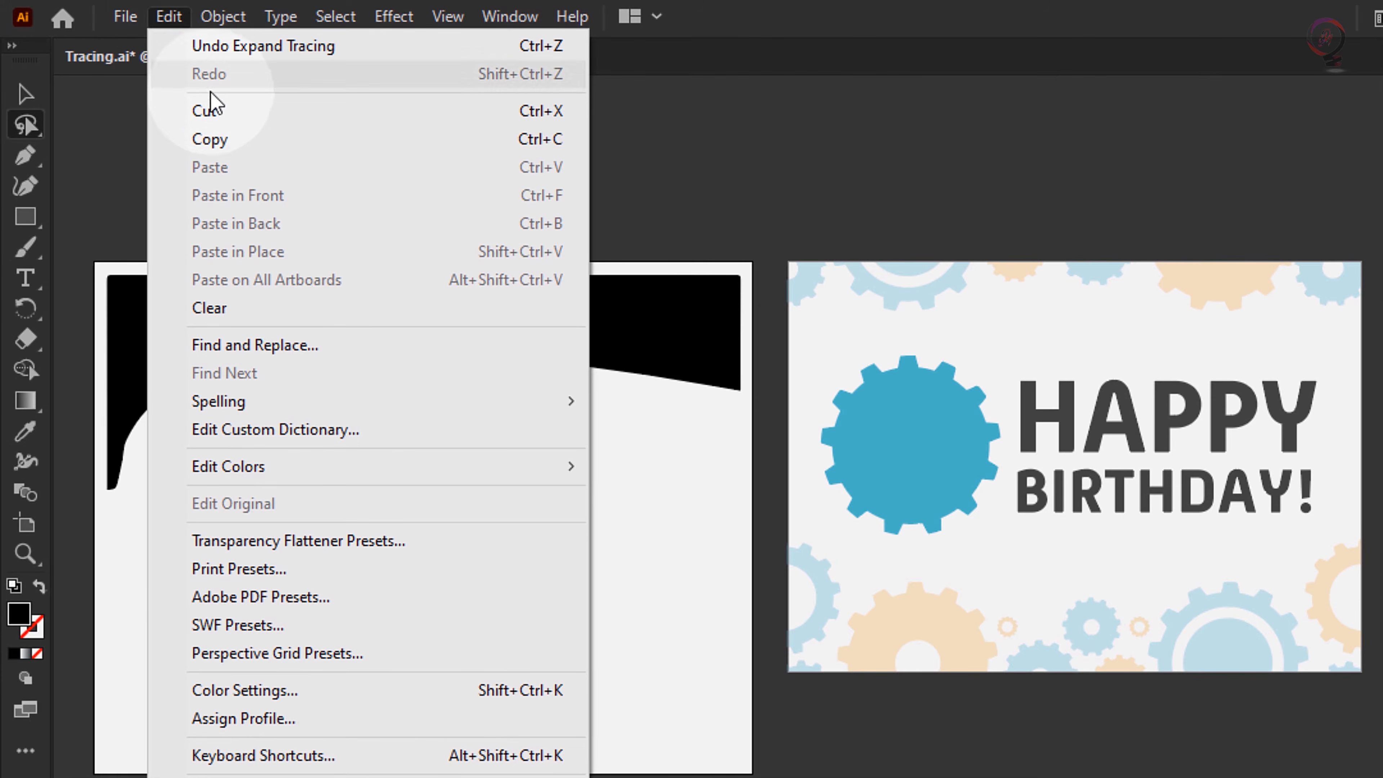
left_click(220, 142)
left_click(179, 16)
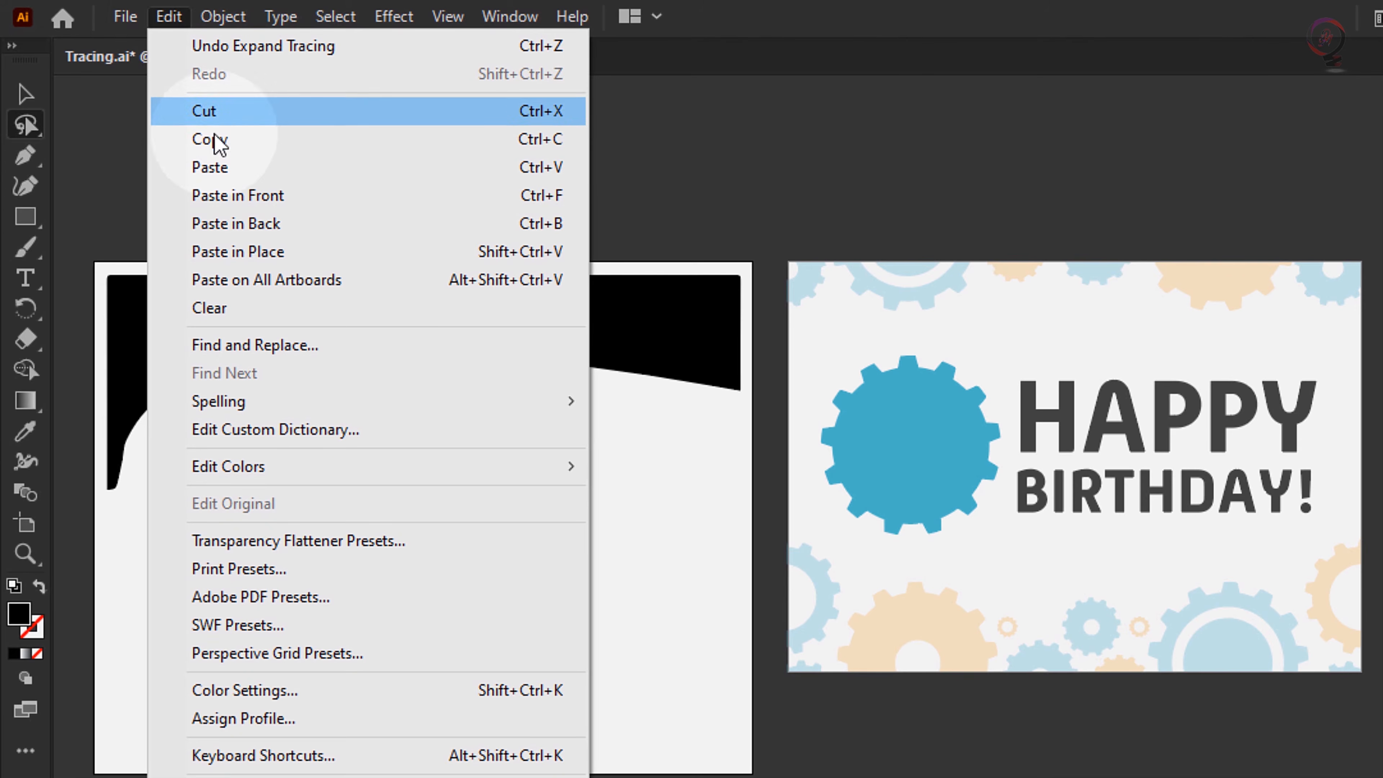
left_click(220, 169)
- Group the pasted robot and fit it inside the card's large blue gear, scaled down proportionally to about 1.46 in wide
left_click_drag(447, 550, 708, 501)
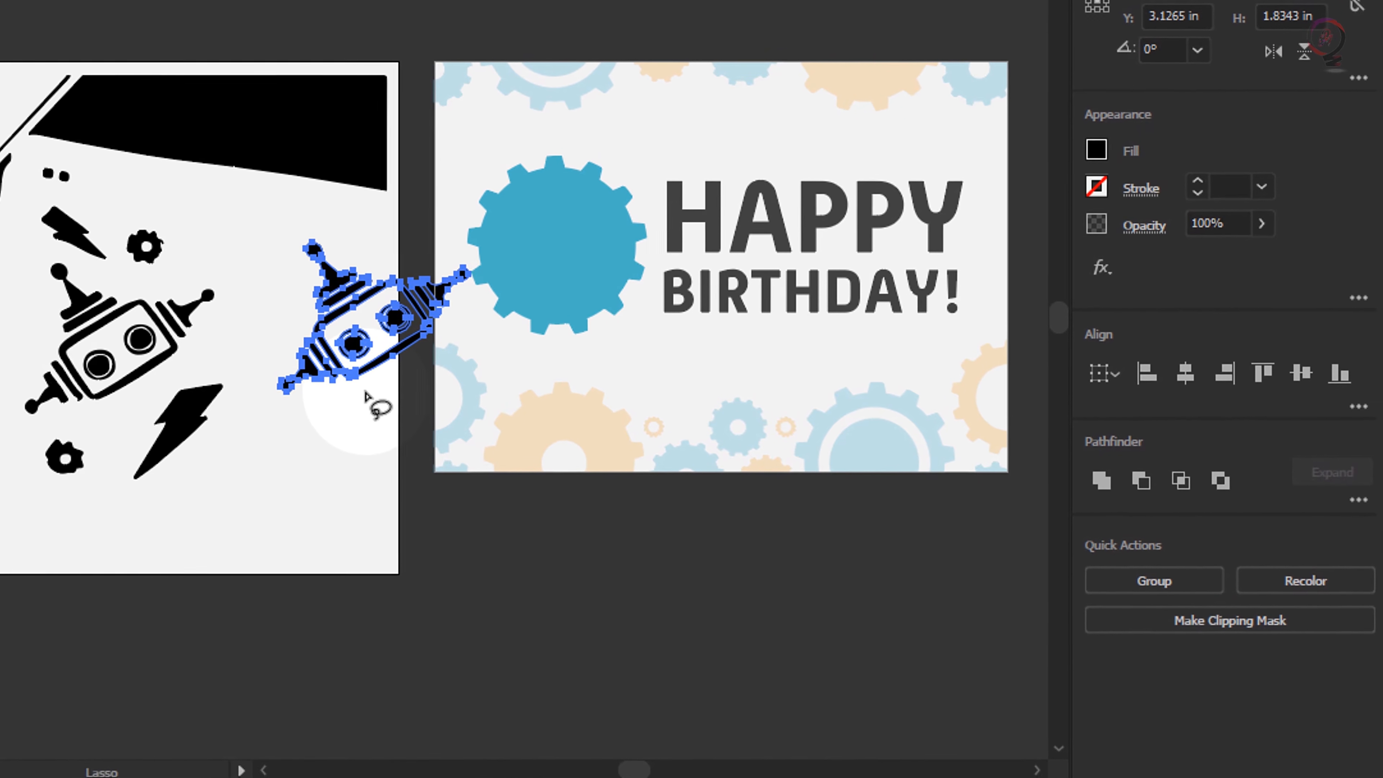
left_click(1155, 577)
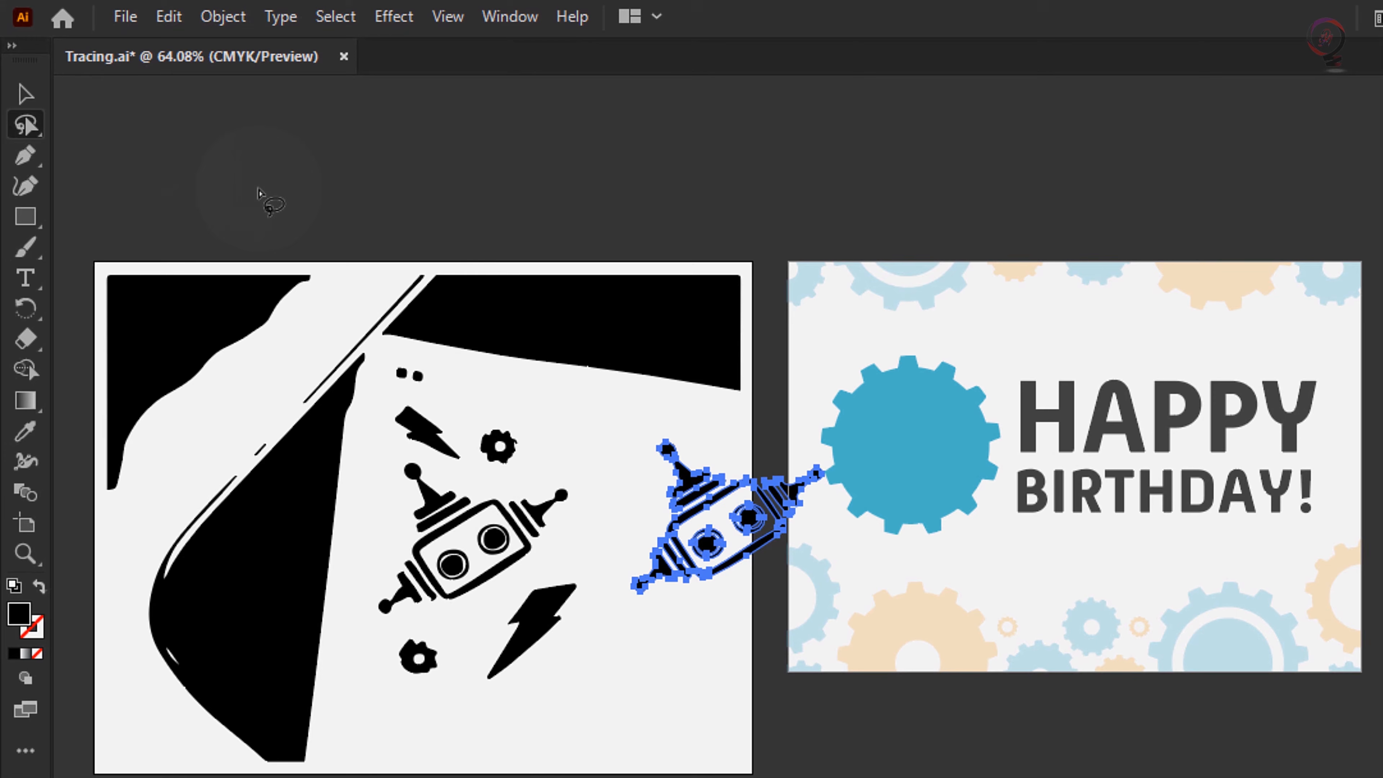
left_click(26, 93)
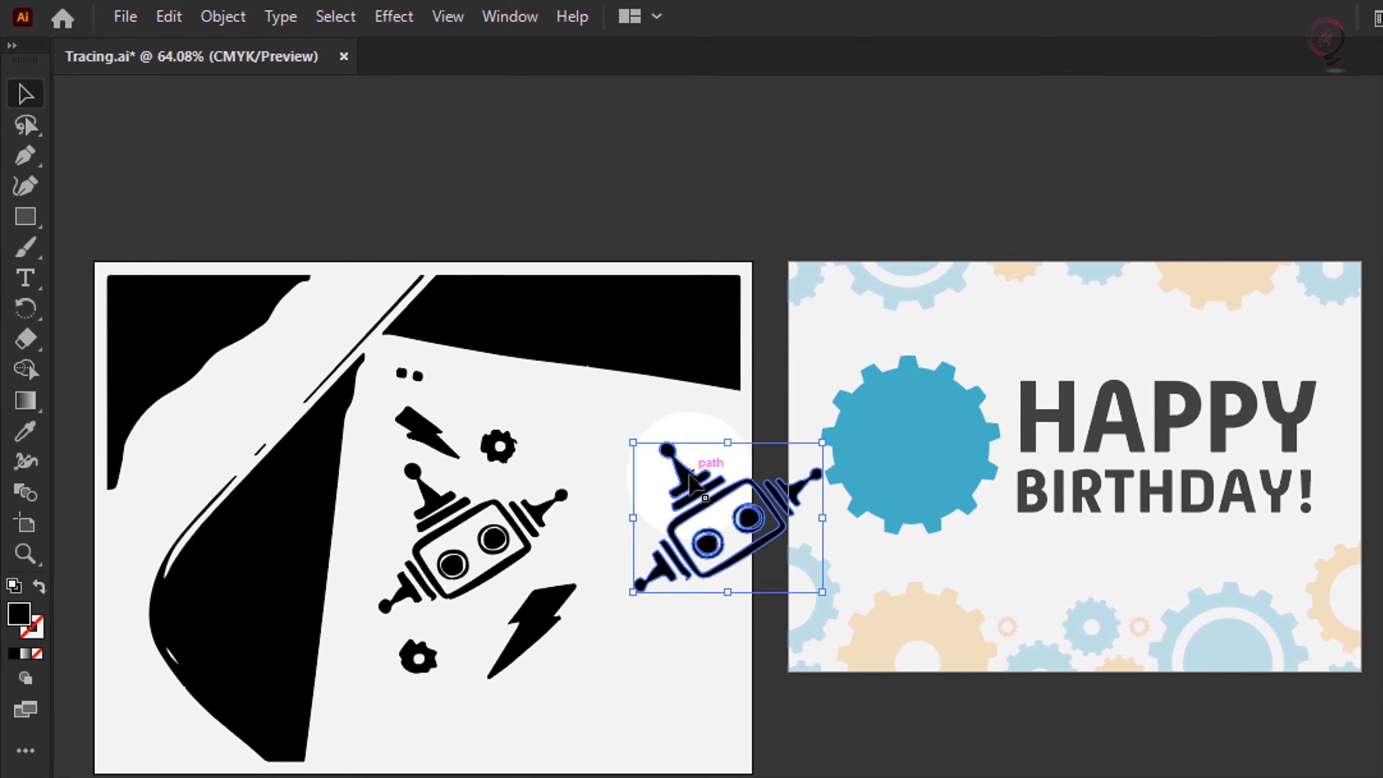
left_click_drag(694, 486, 902, 408)
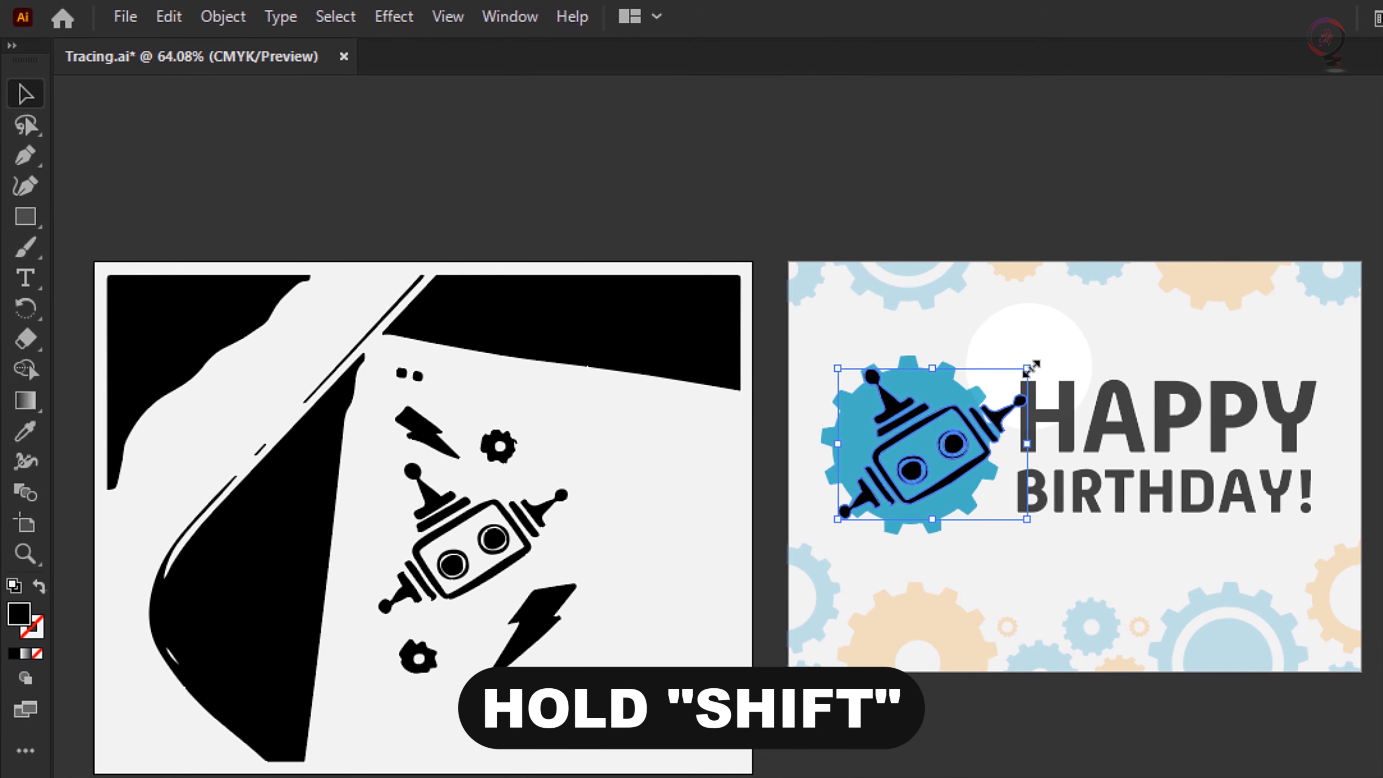
left_click_drag(1031, 369, 898, 417)
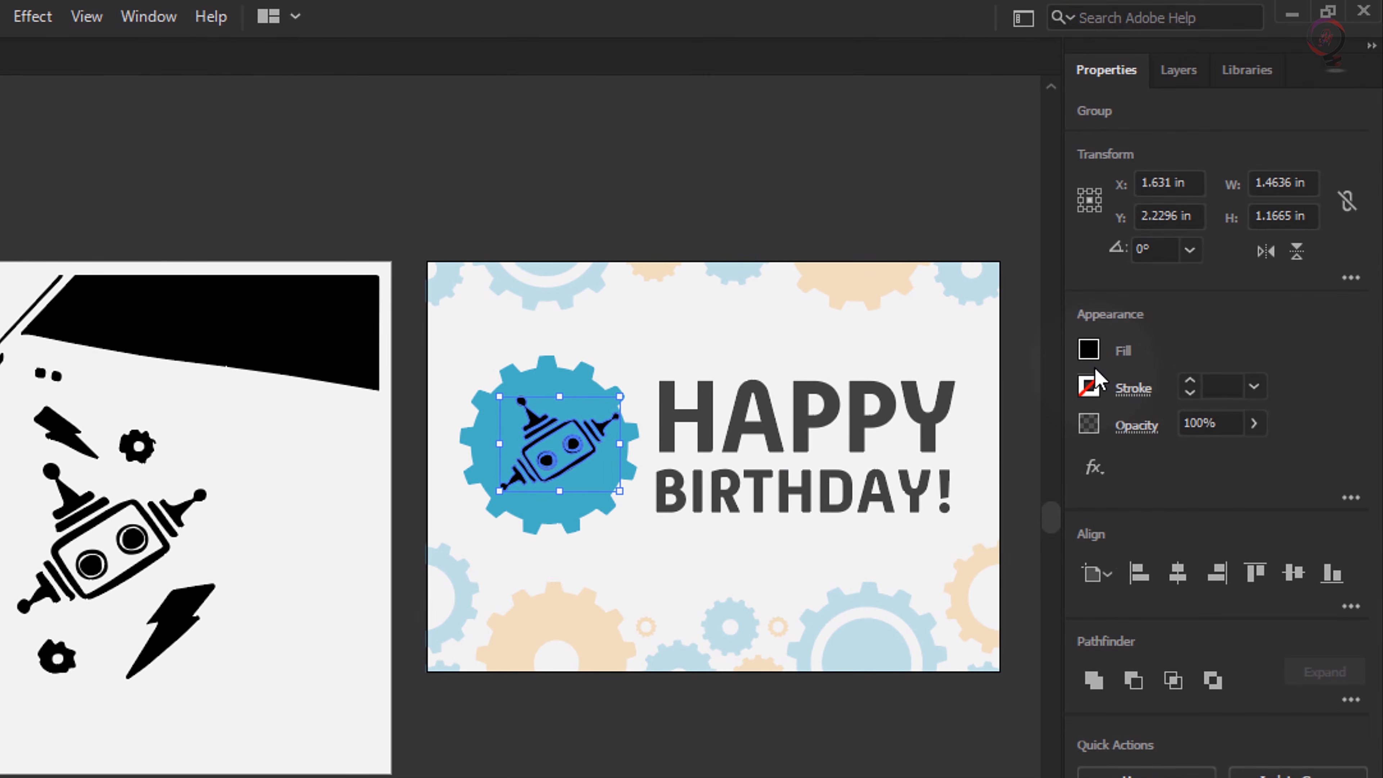
- Fill the robot group on the blue gear with the White swatch and deselect it
left_click(1088, 351)
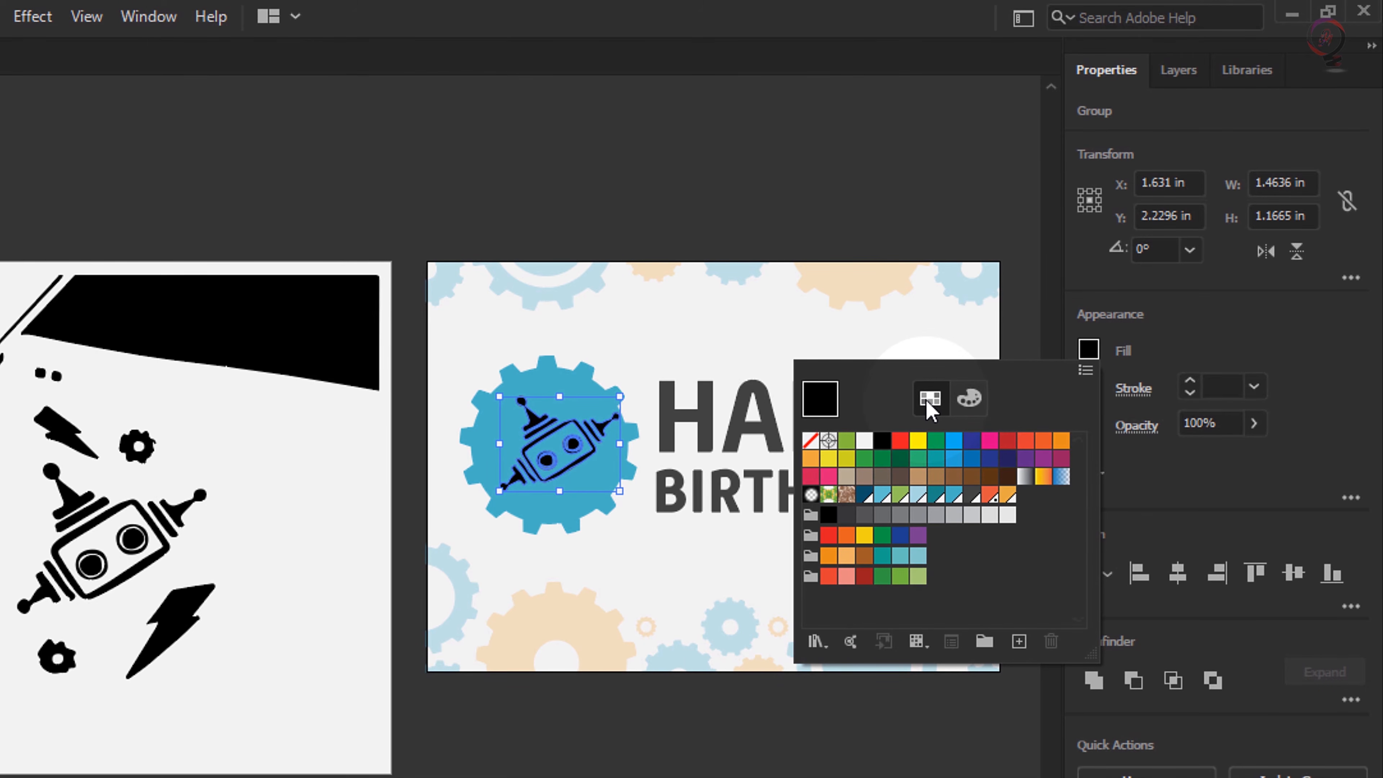
left_click(864, 440)
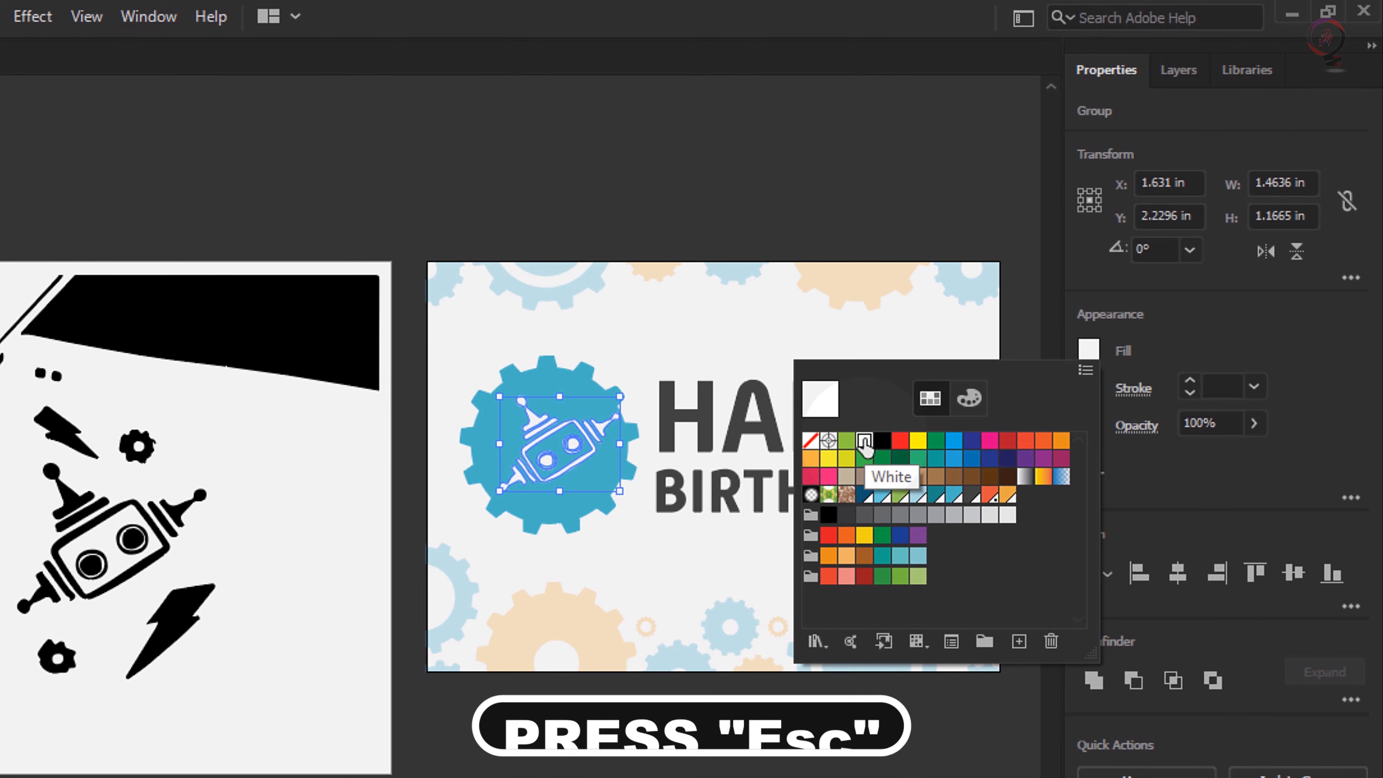
key("Escape")
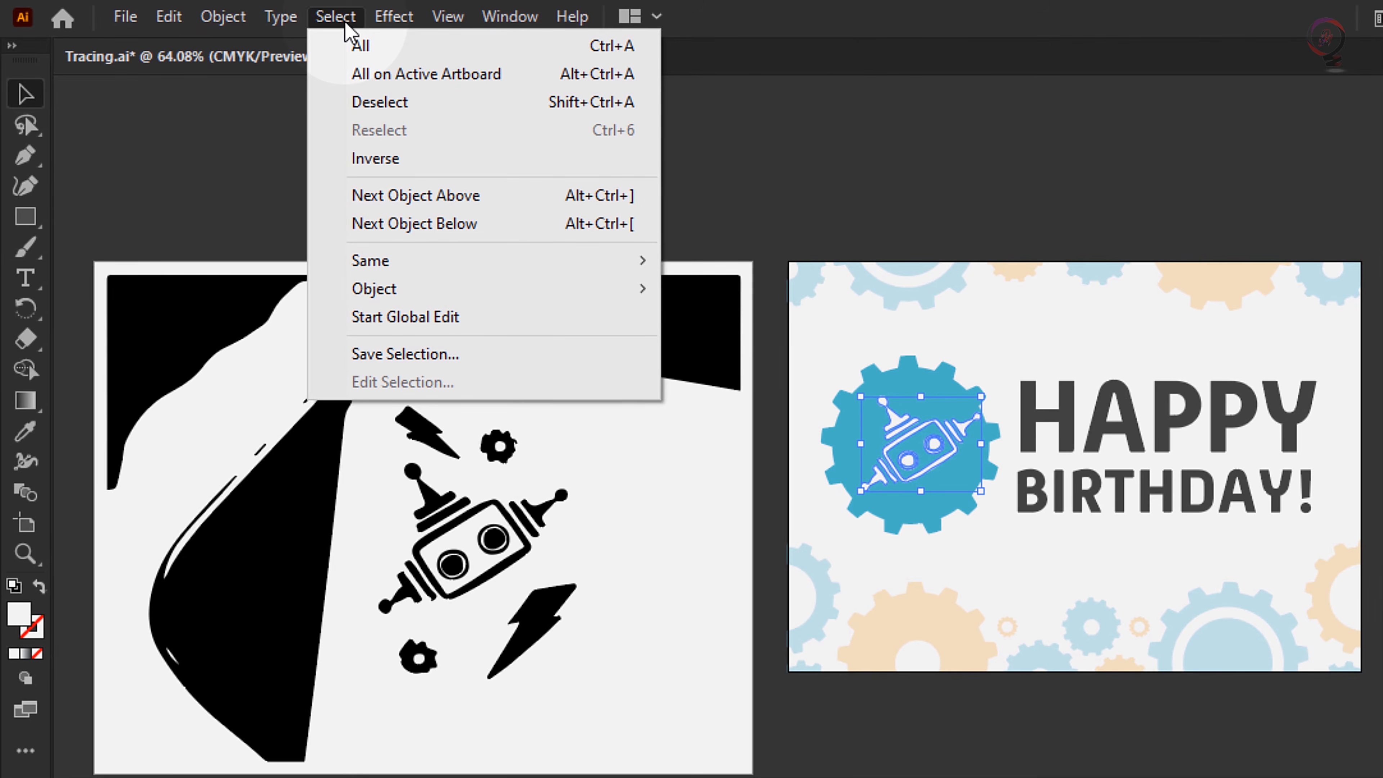
left_click(387, 104)
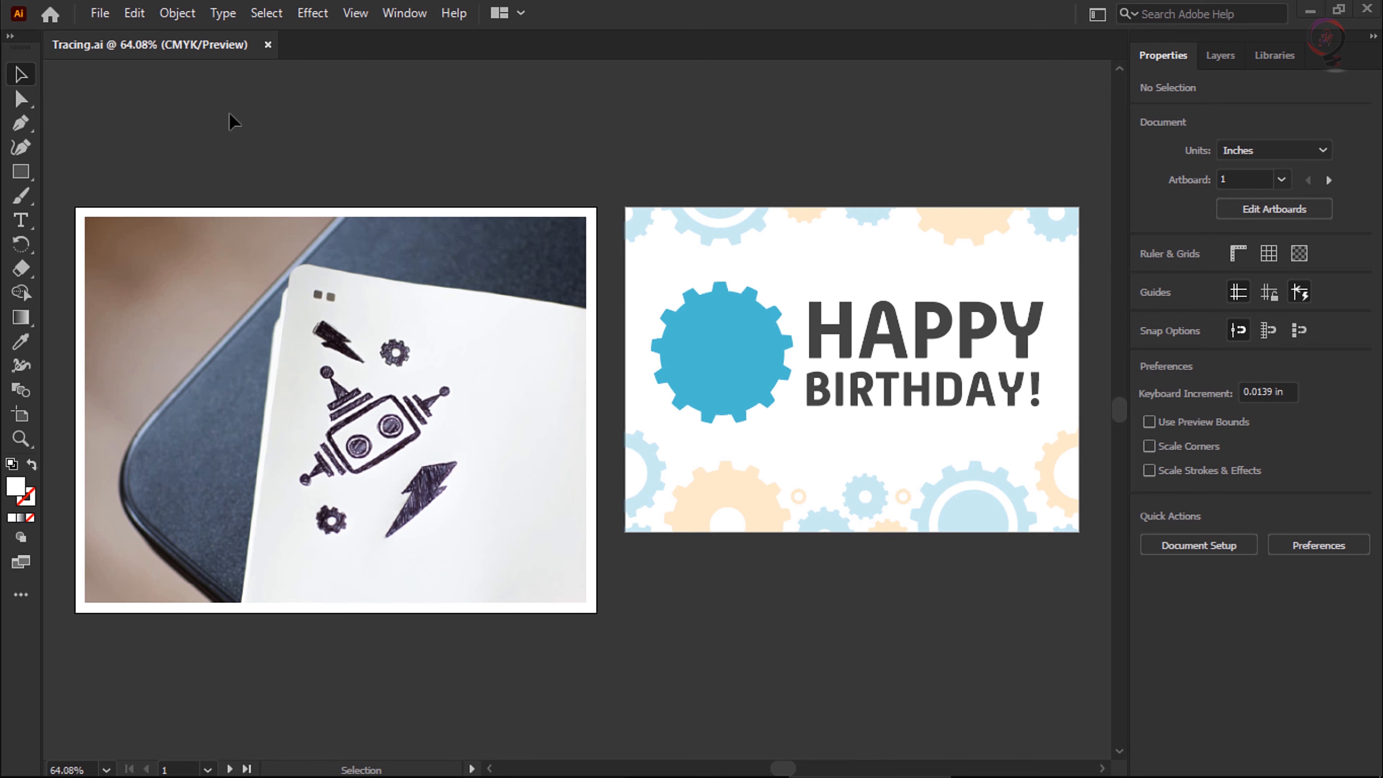
- Trace the original notebook photo with the Sketched Art preset and expand the tracing into paths
left_click(493, 438)
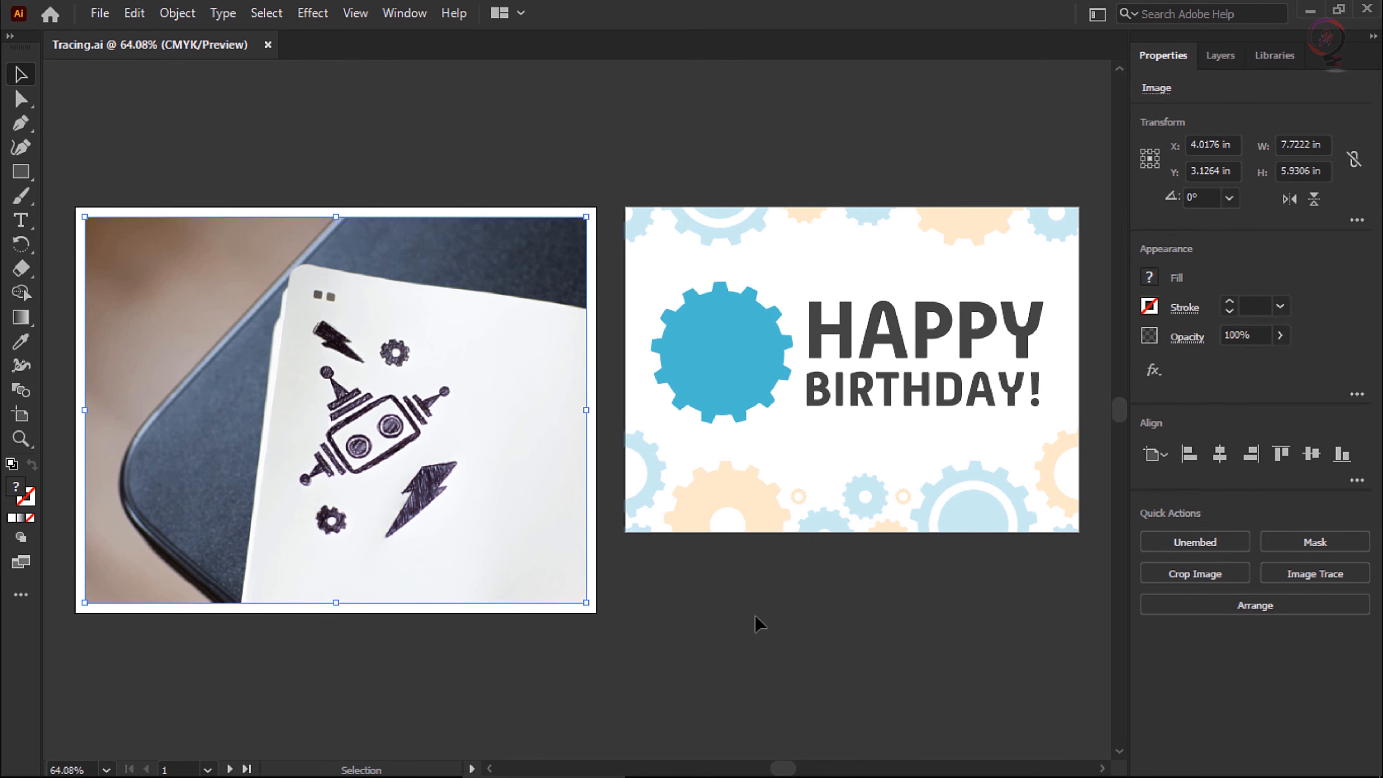
left_click(1362, 583)
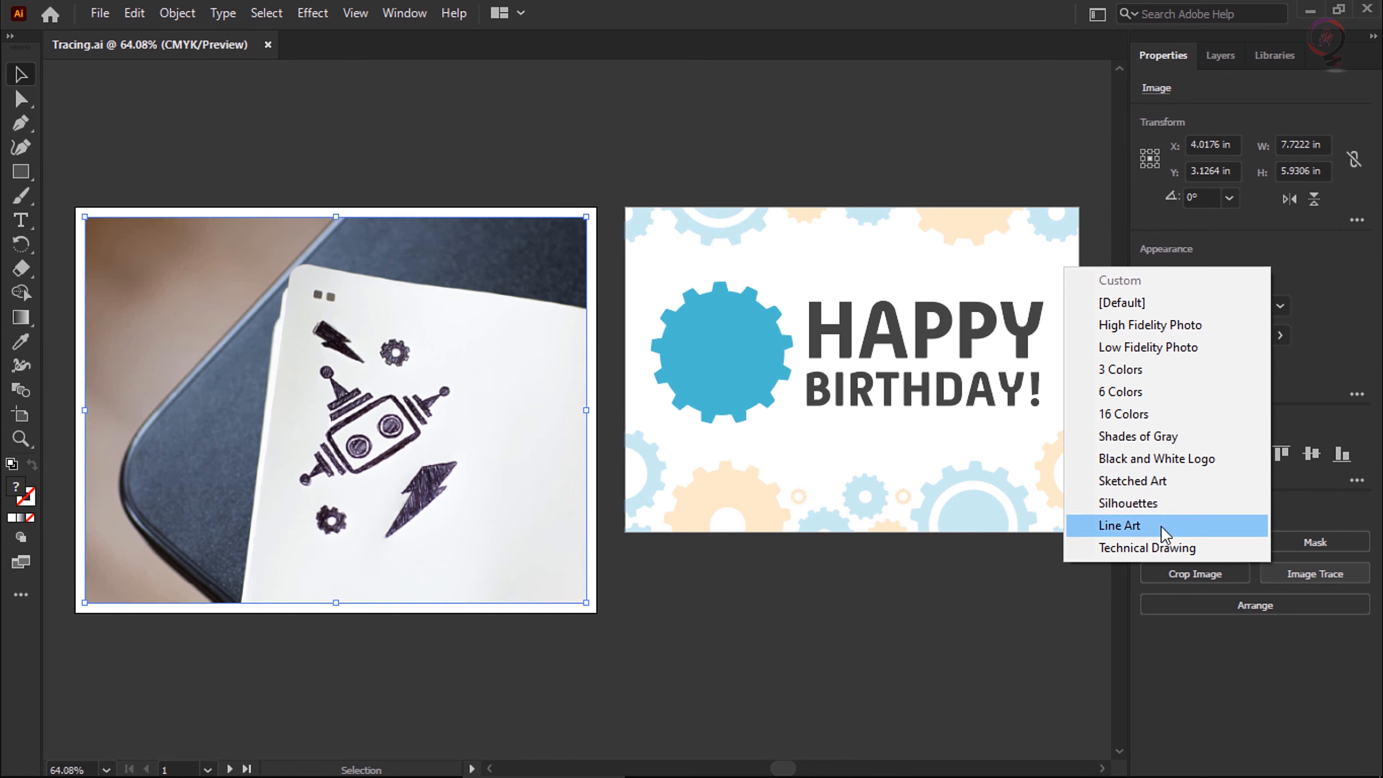
left_click(1221, 310)
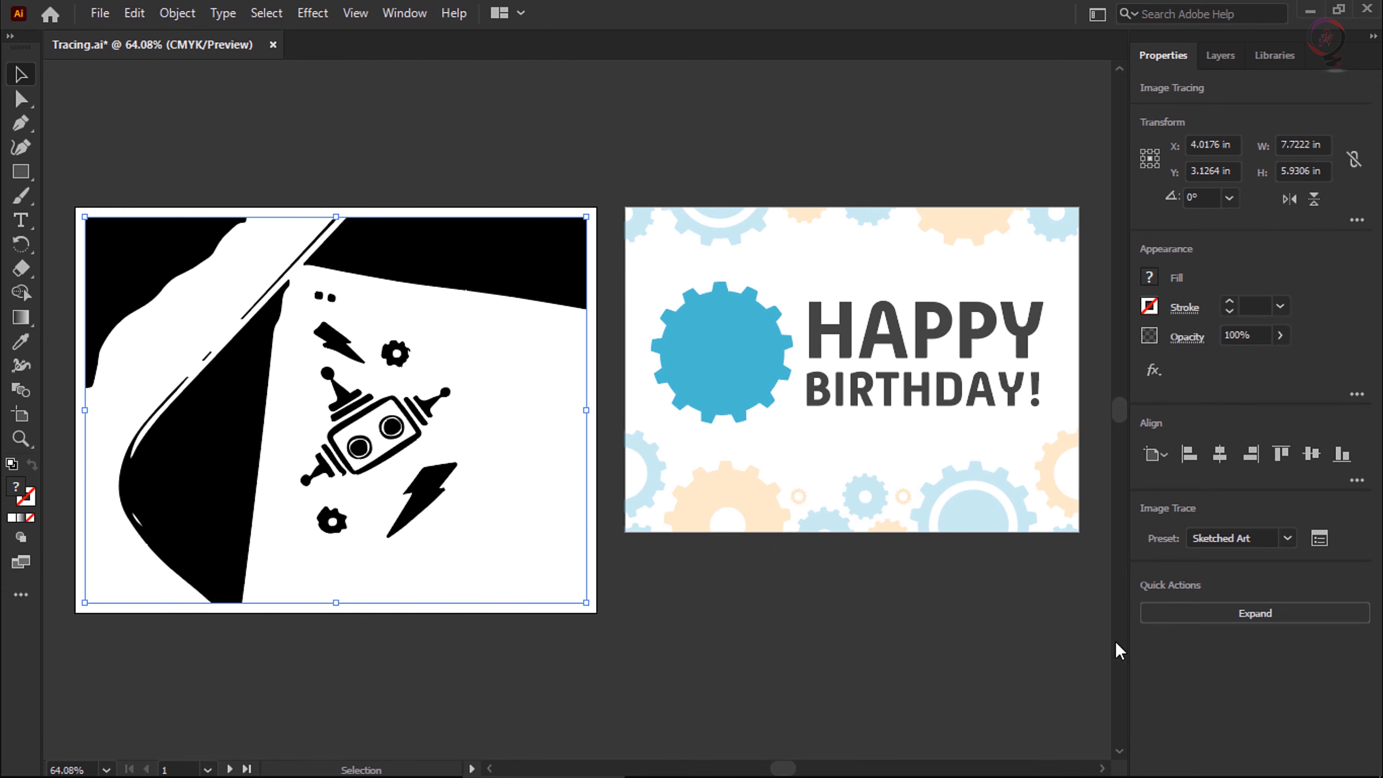
left_click(1304, 621)
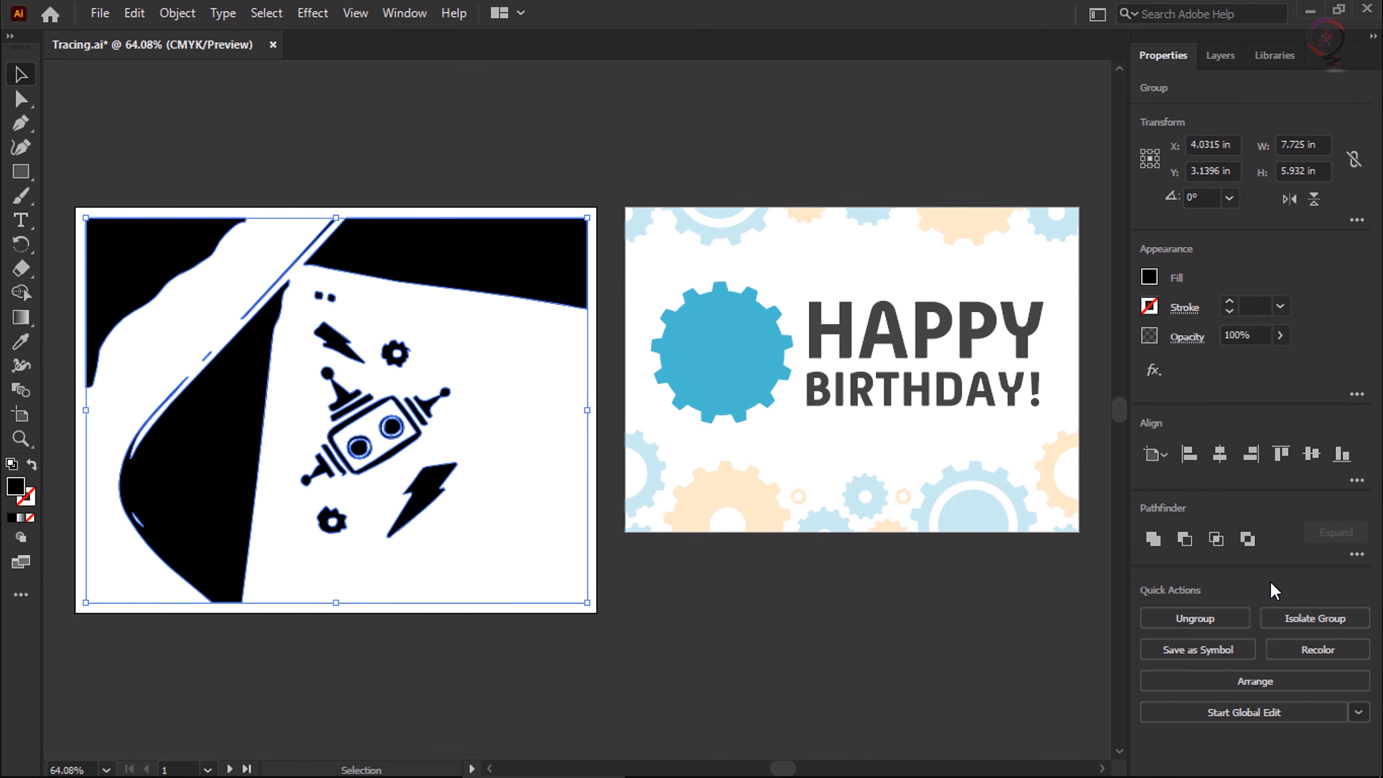
key("ctrl+z")
key("ctrl+shift+z")
- Isolate the expanded robot drawing with a Lasso selection, then copy and paste it
left_click(25, 107)
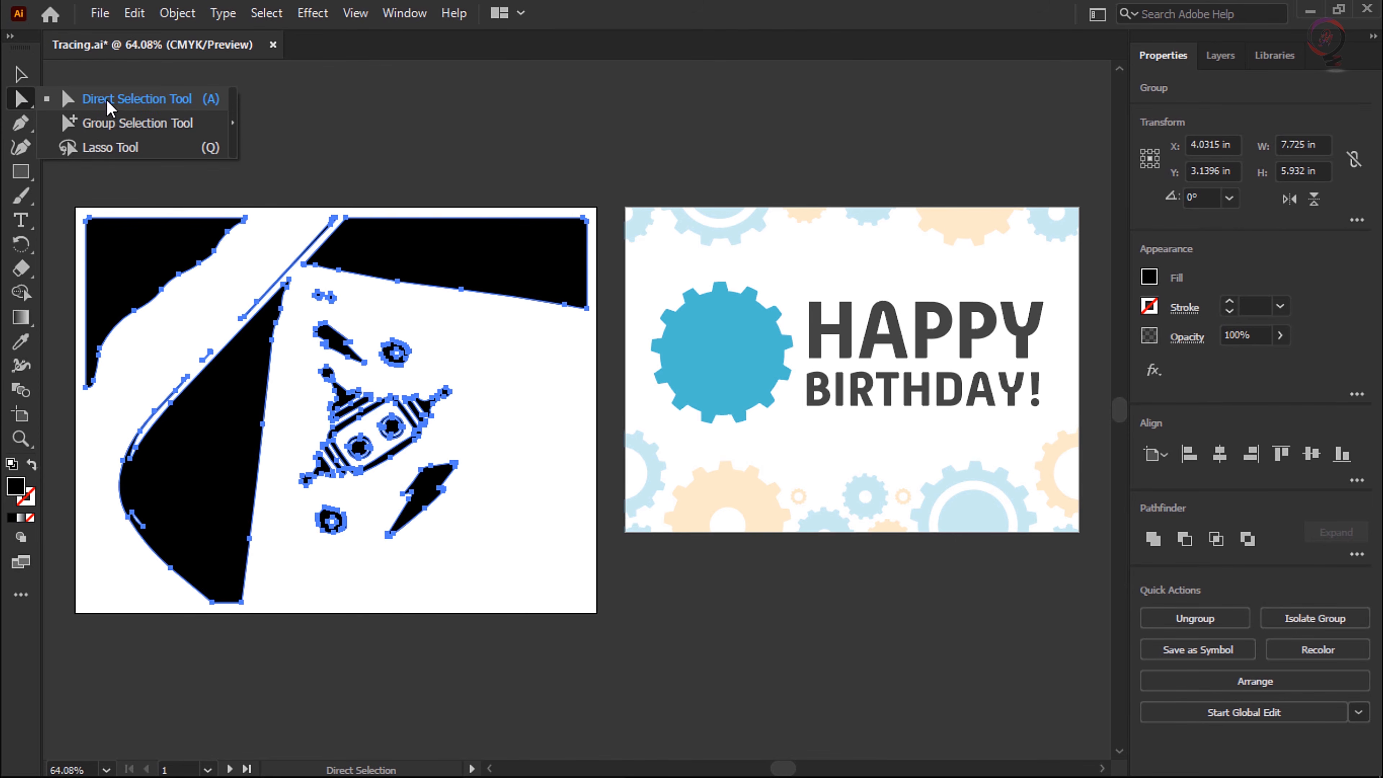
left_click(127, 148)
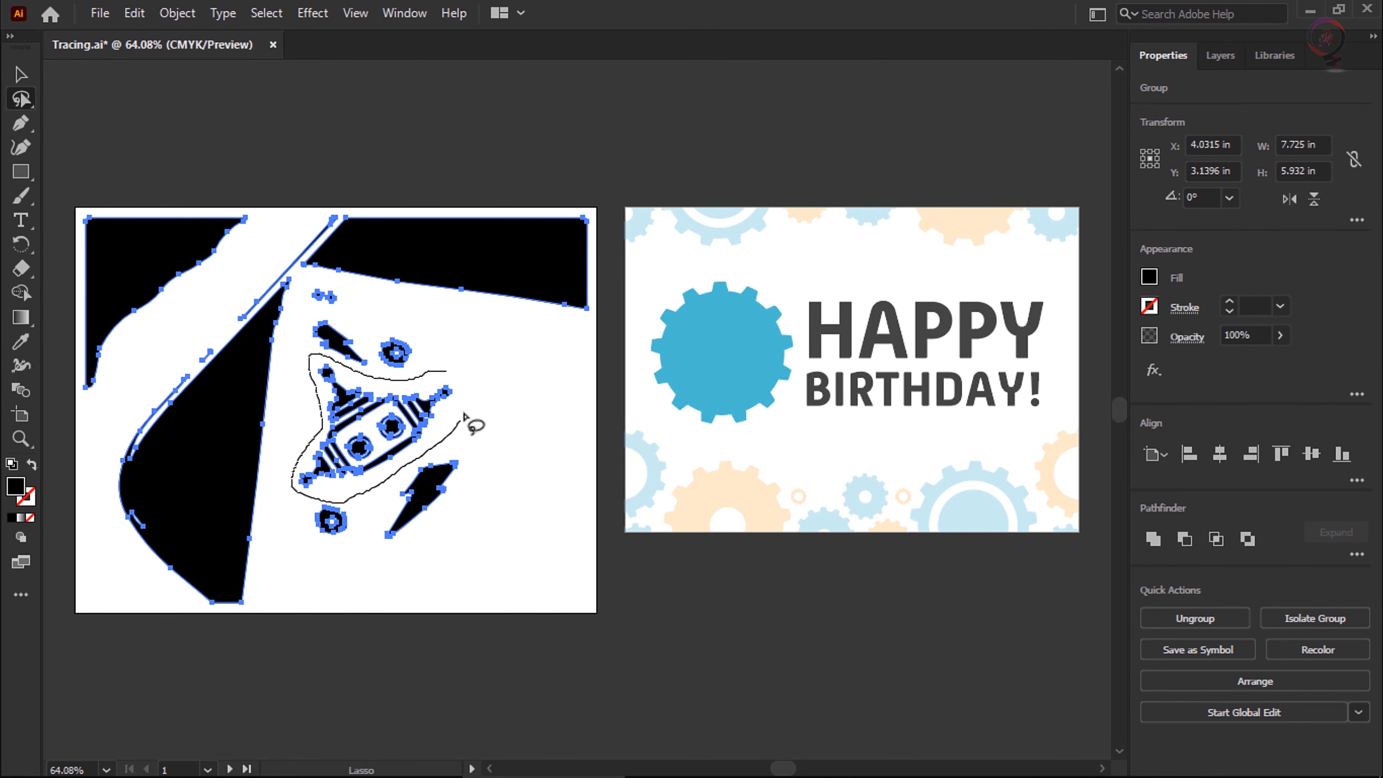
left_click_drag(444, 372, 472, 381)
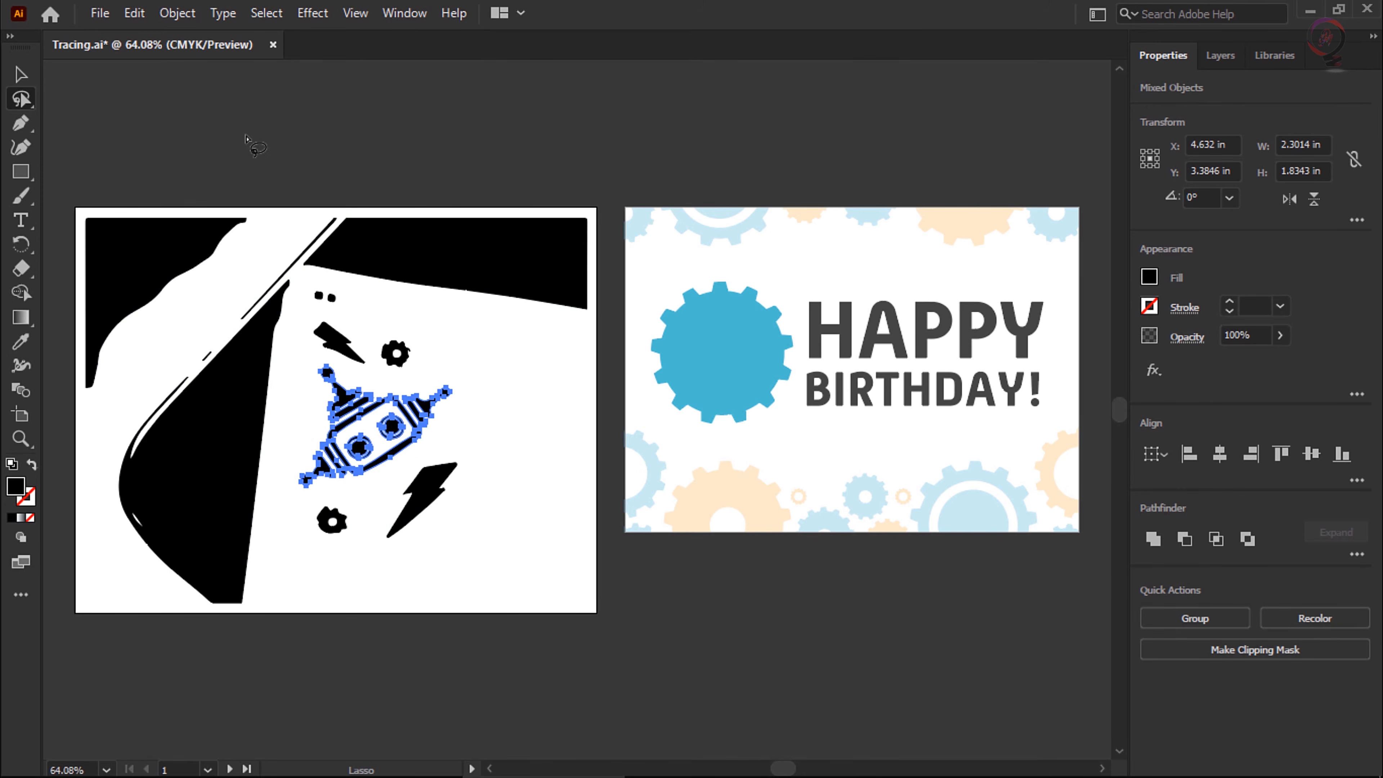
left_click(134, 12)
left_click(163, 107)
left_click(134, 13)
left_click(179, 134)
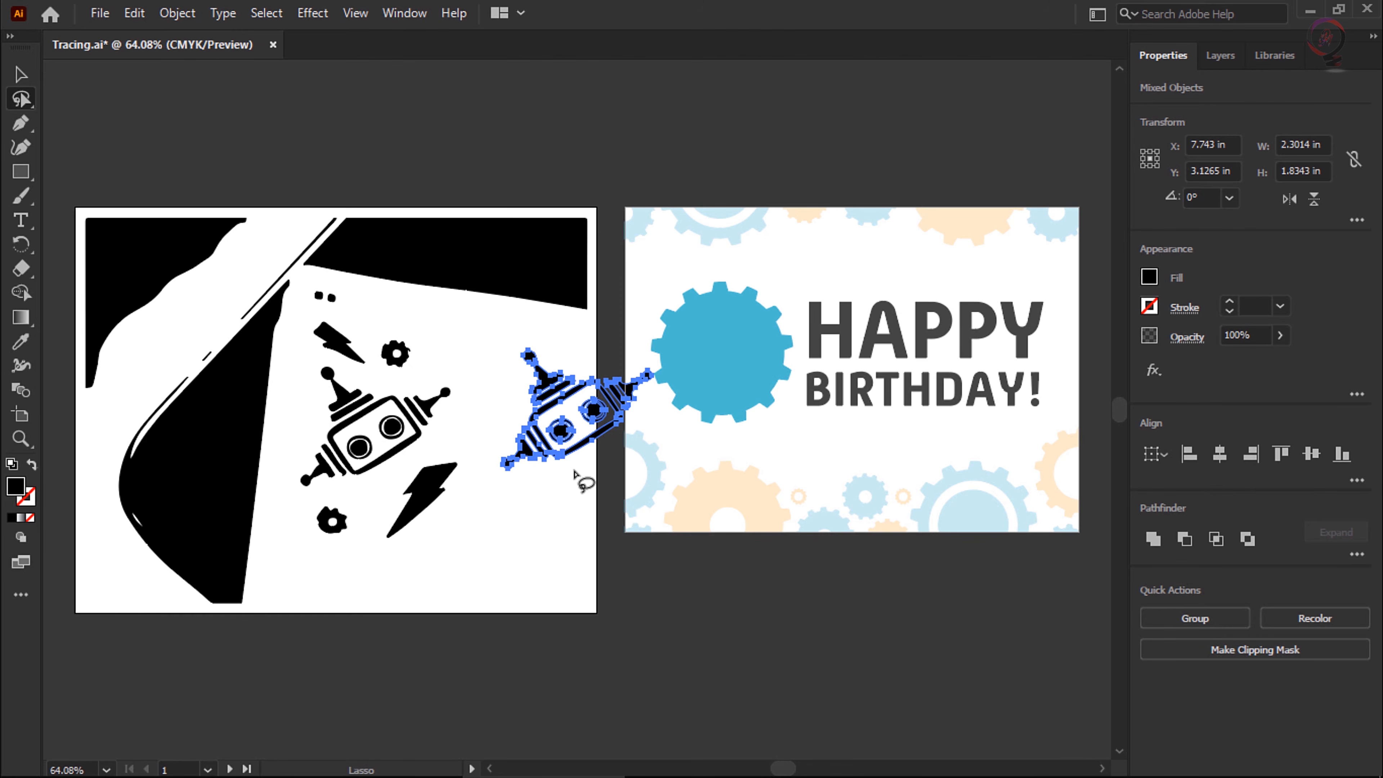
- Group the pasted robot pieces and place them within the blue gear, scaled proportionally to about 1.46 by 1.17 in
left_click(1198, 618)
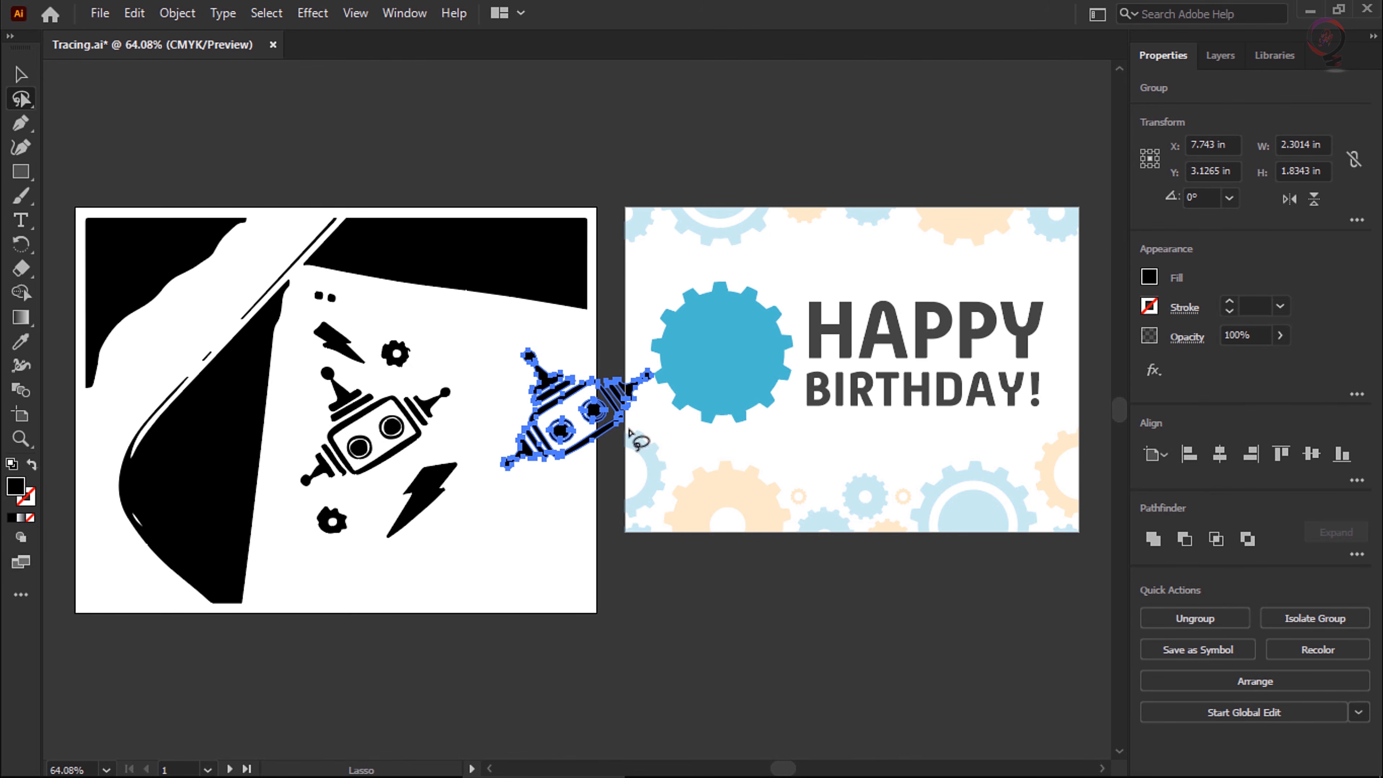
left_click(20, 74)
left_click_drag(546, 377, 708, 318)
left_click_drag(815, 291, 721, 328)
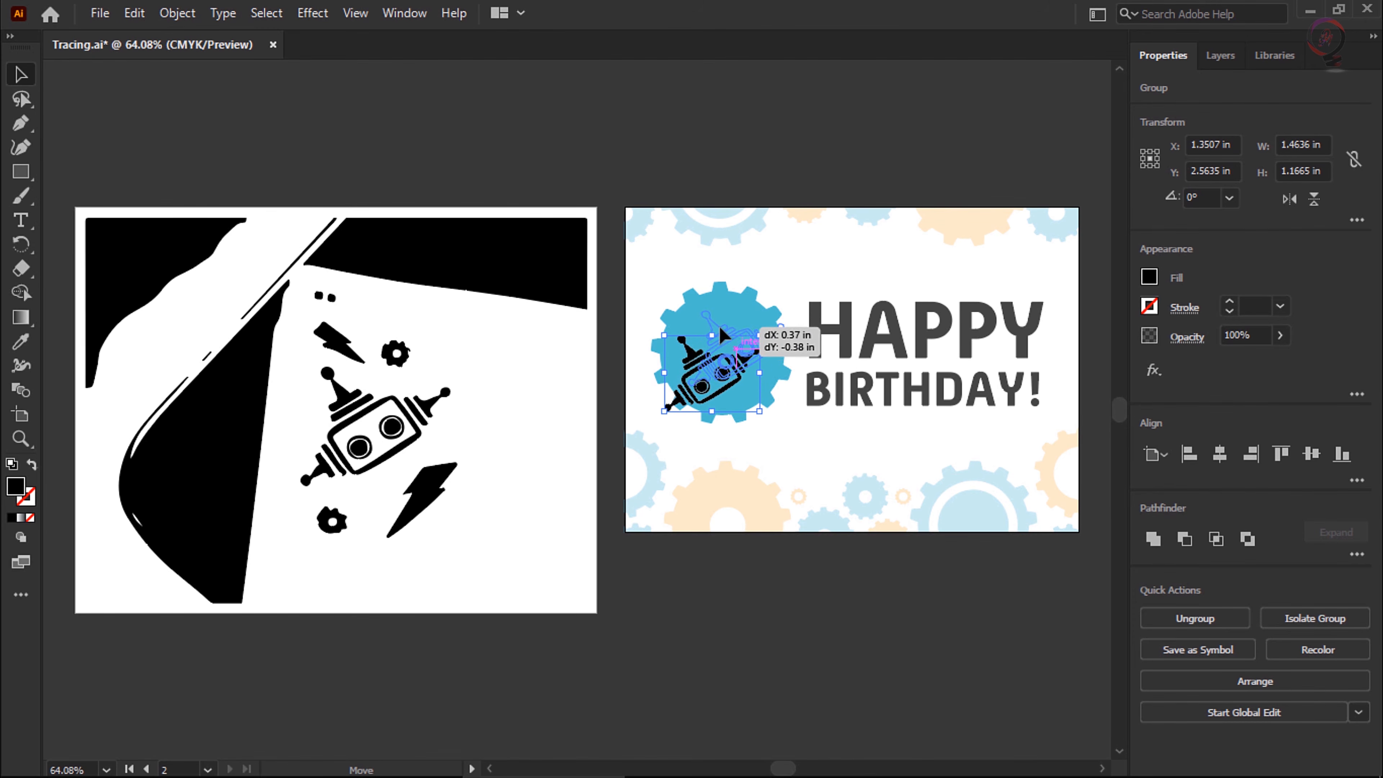
- Change the placed robot's fill to White and clear the selection
left_click(1149, 278)
left_click(972, 349)
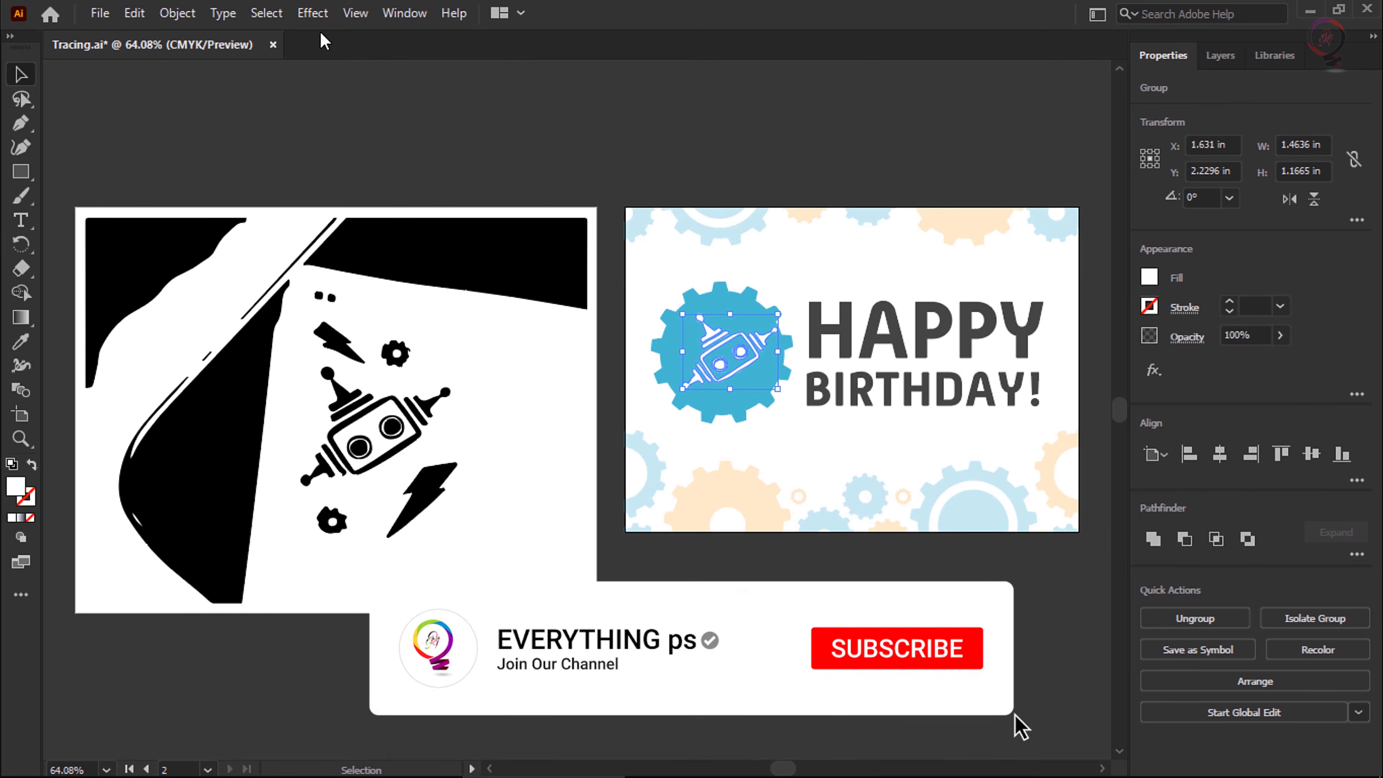
left_click(267, 13)
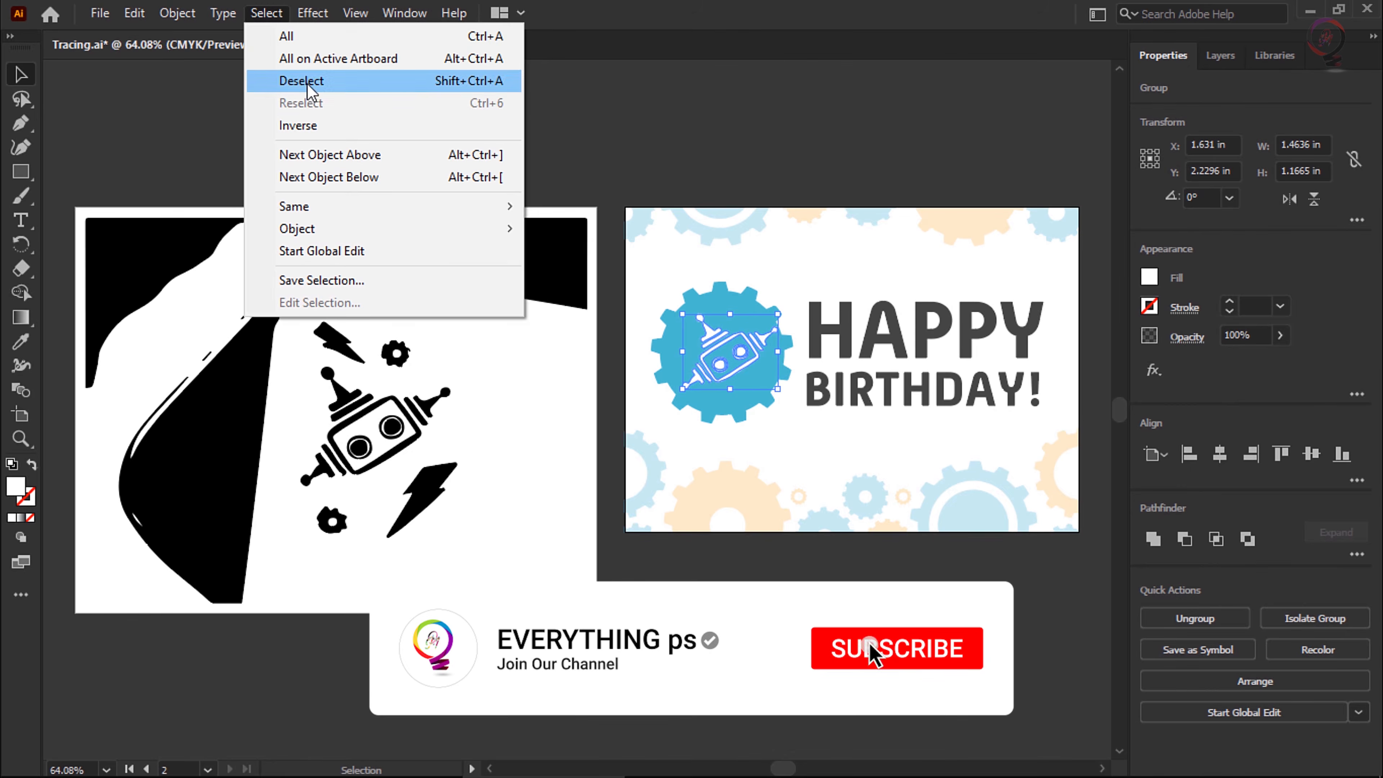
left_click(303, 80)
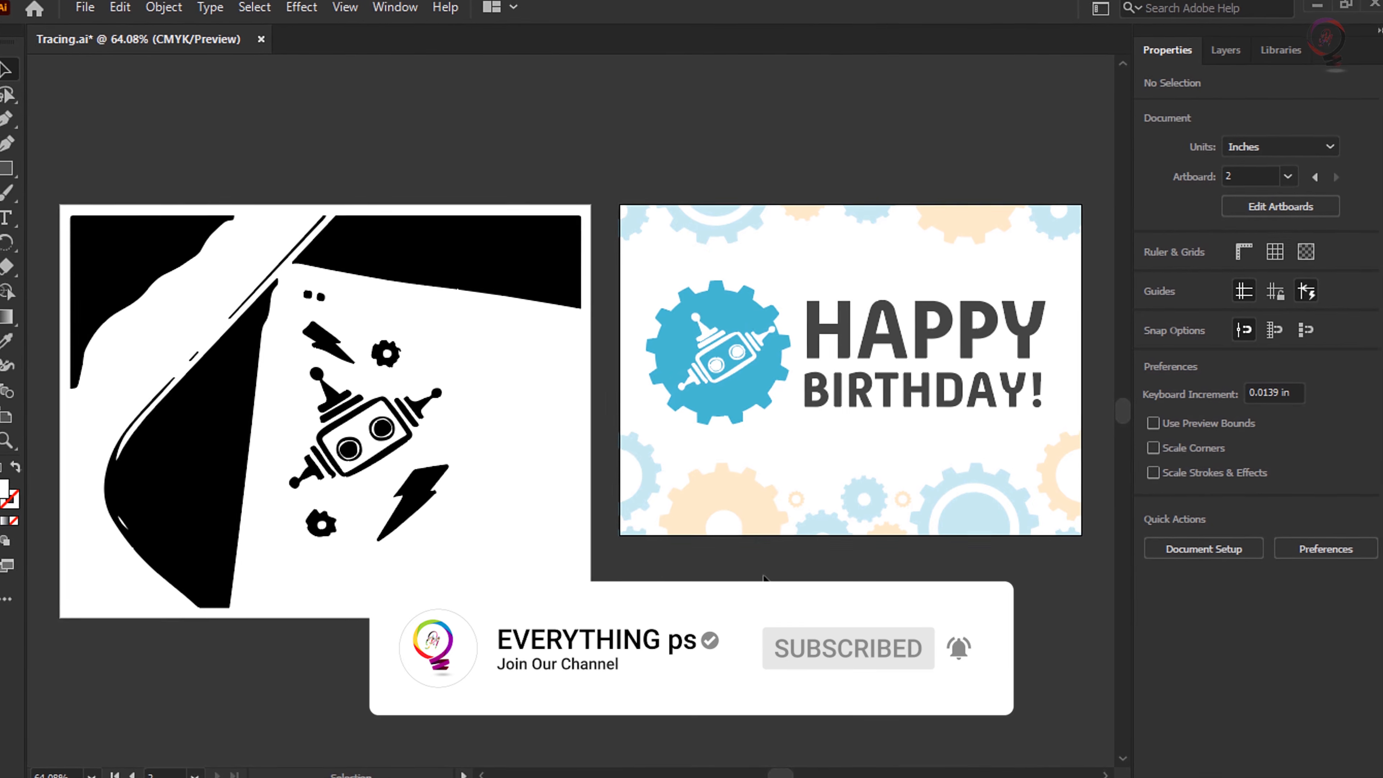